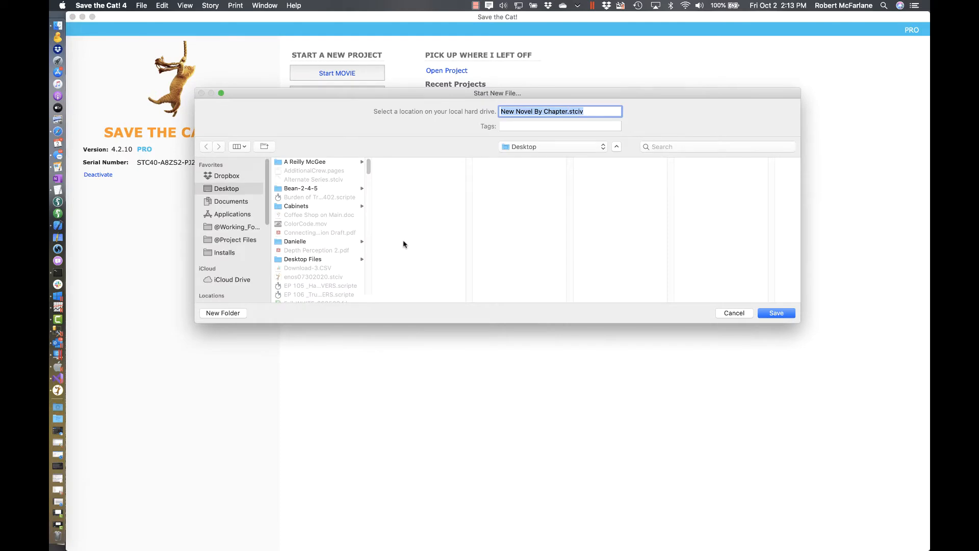
Step: Save the new novel project on the Desktop under the name "Once Chapter After Another"
text(Once Chapter After Another)
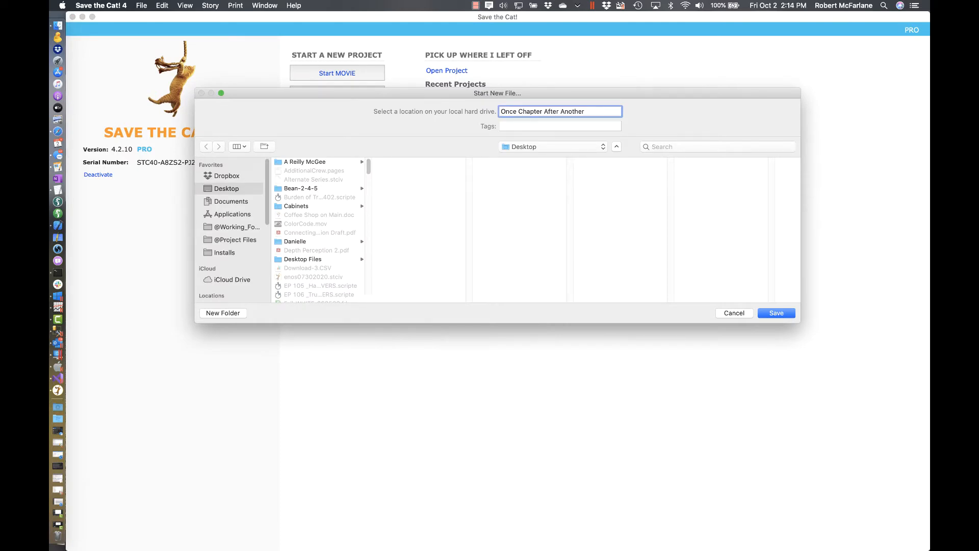
click(774, 314)
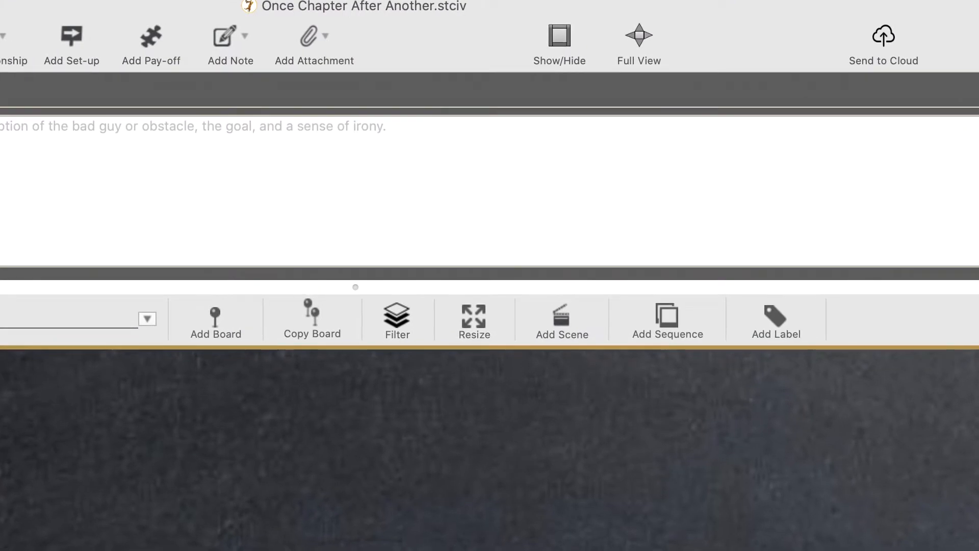
Step: Resize the main board using the Size to Fit option and save the new dimensions
click(477, 329)
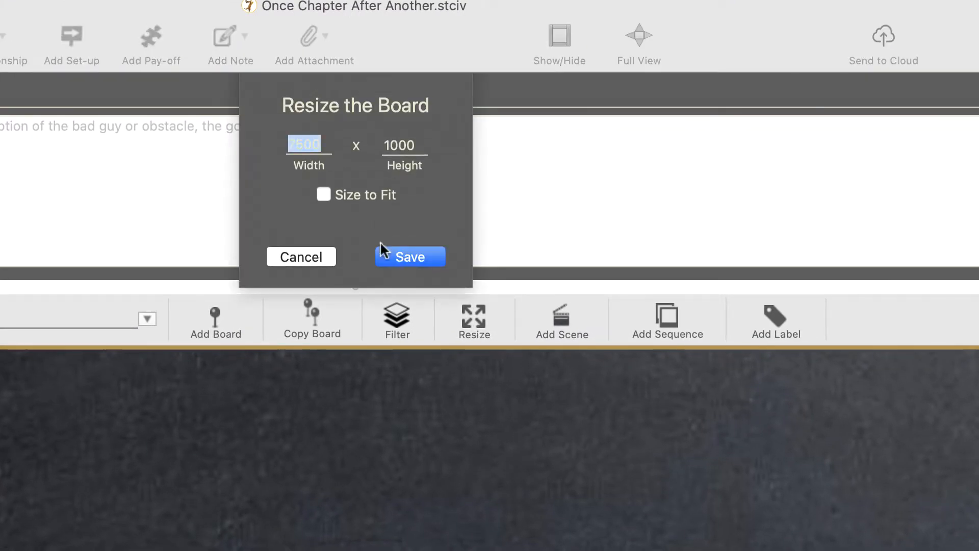
click(323, 193)
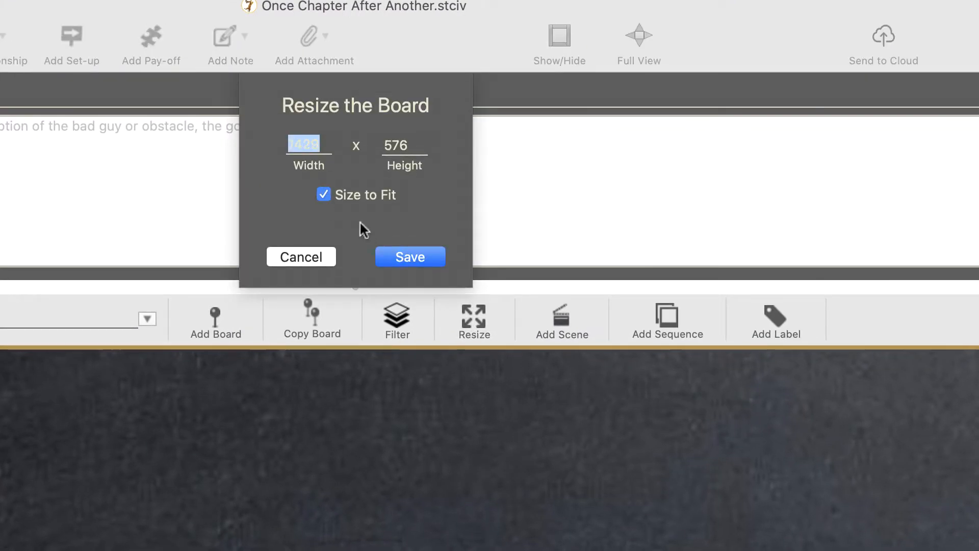
click(414, 256)
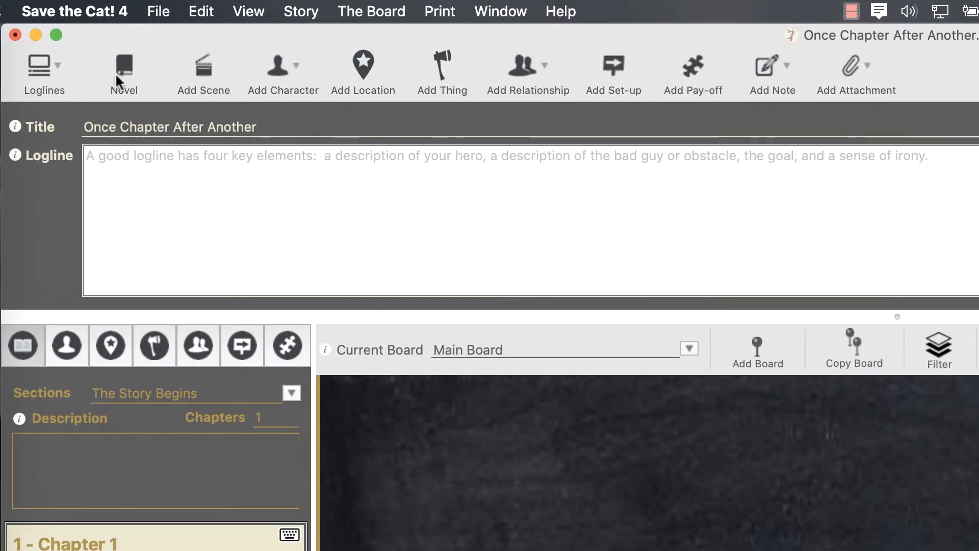
Step: Add a new section to the novel and confirm the addition
click(123, 68)
click(143, 117)
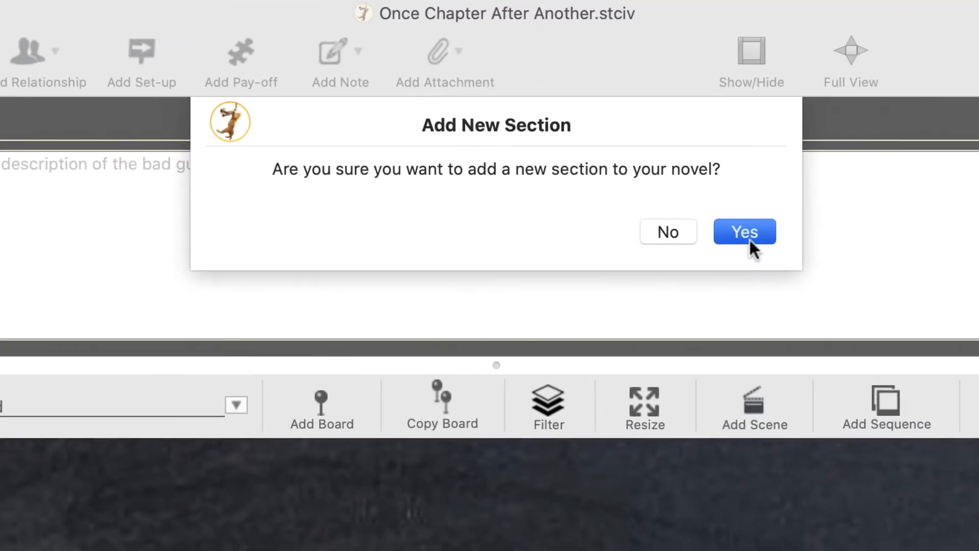
click(745, 232)
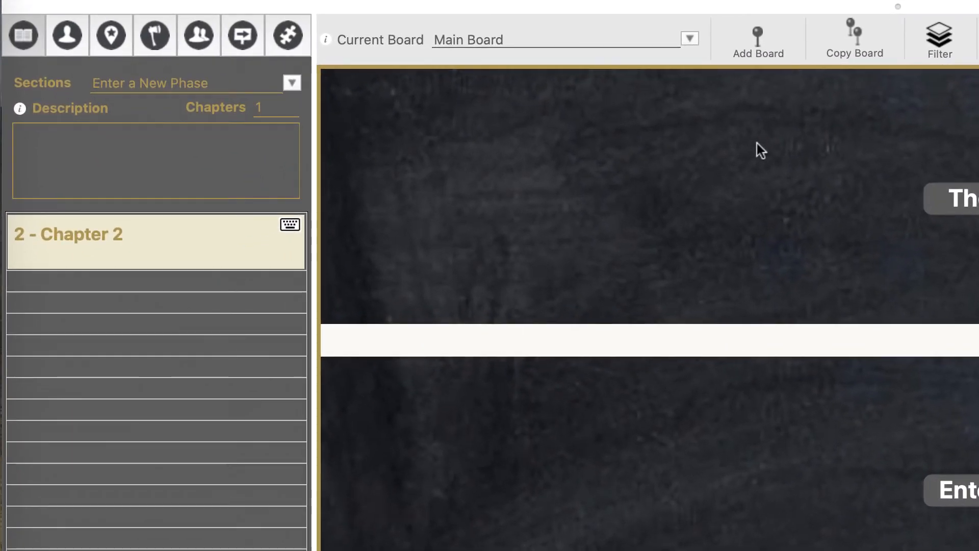
Step: Rename the section "The Story Begins" as "Opening Image" and confirm the title change
click(292, 82)
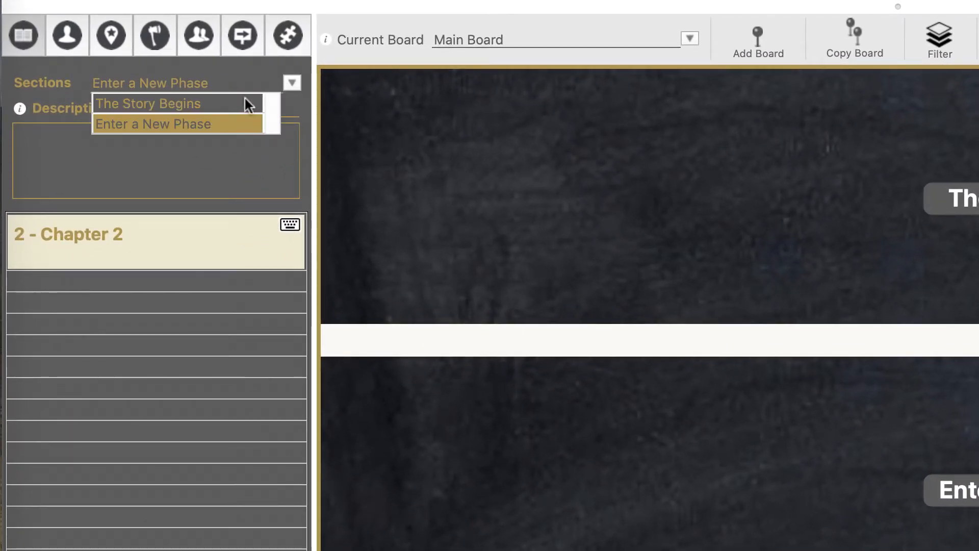
click(224, 103)
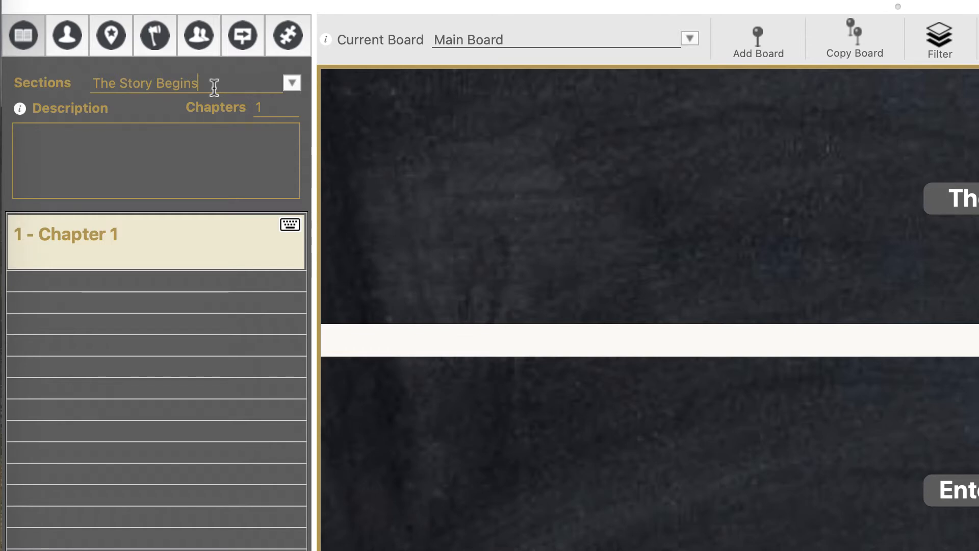
drag(214, 85, 89, 83)
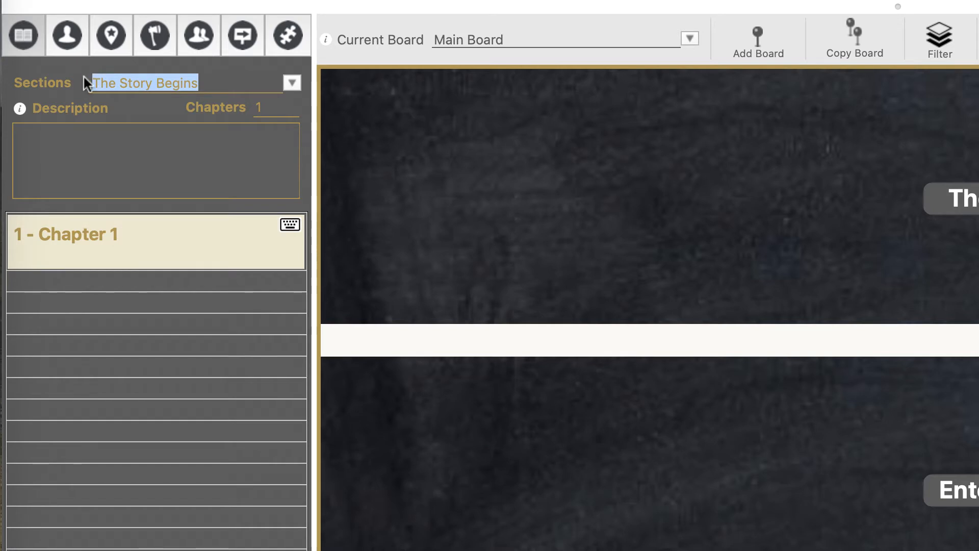
text(Opening Image)
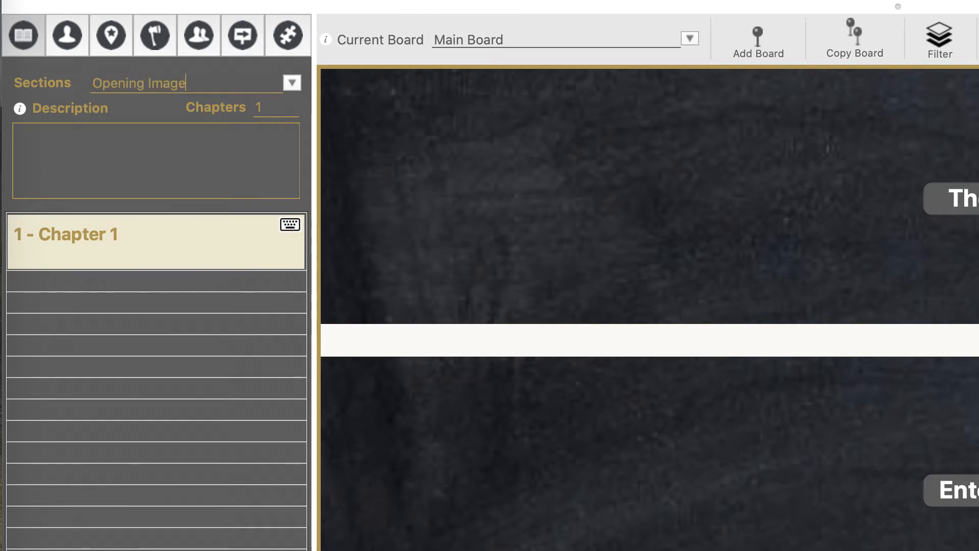
key(Tab)
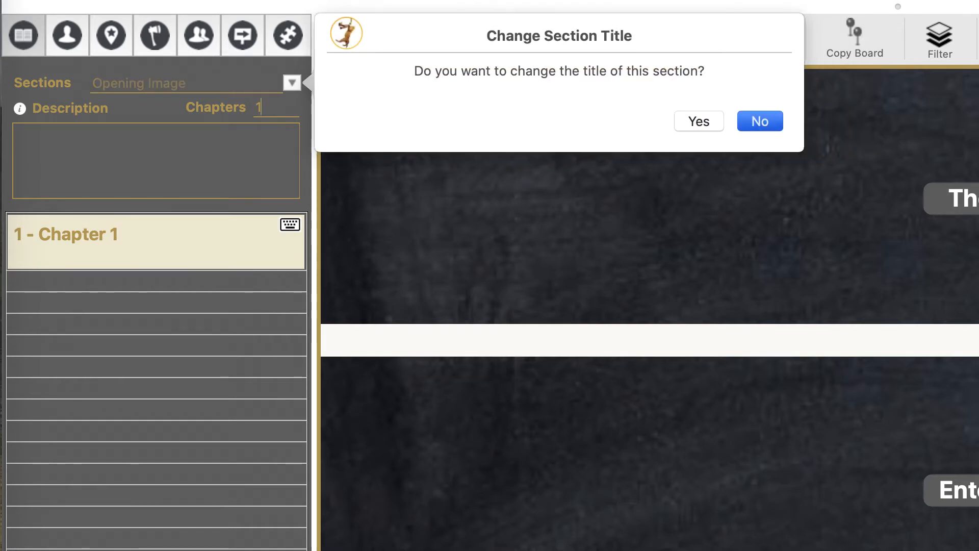
click(708, 121)
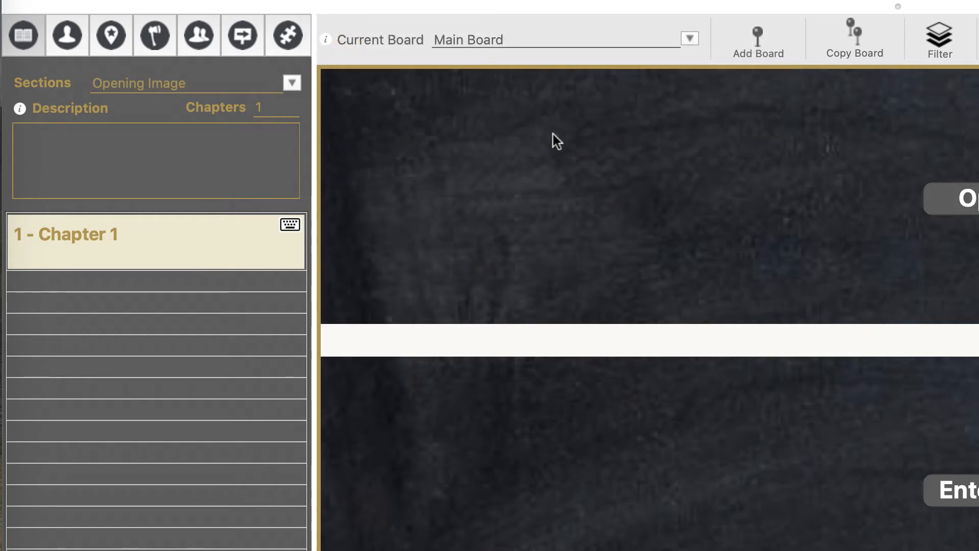
Step: Rename the section "Enter a New Phase" as "Set-up" and confirm the title change
click(292, 83)
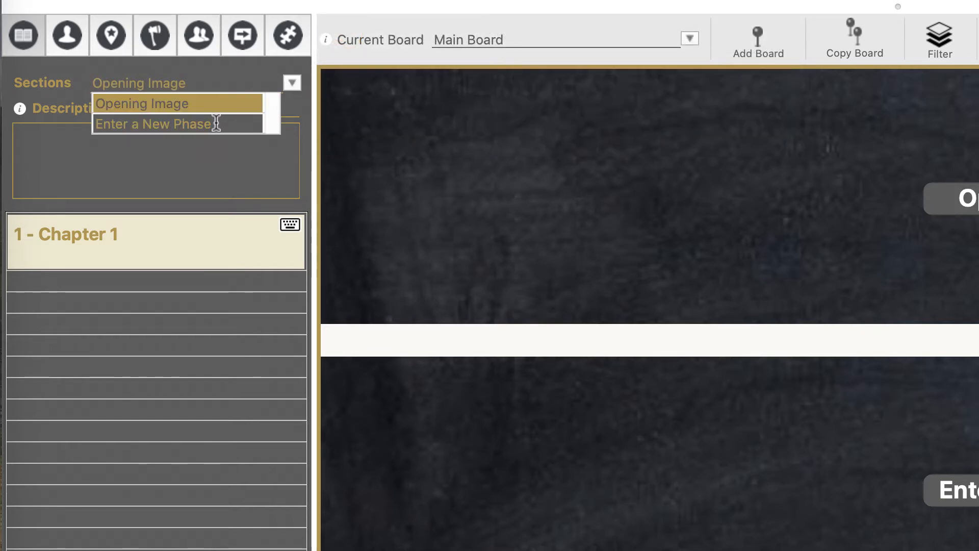
click(214, 124)
drag(226, 83, 98, 79)
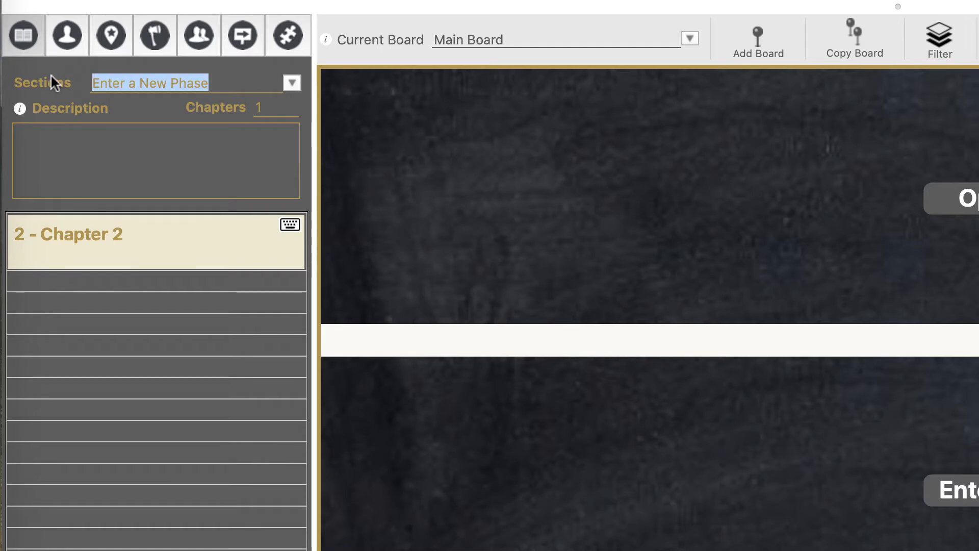
text(Set-up)
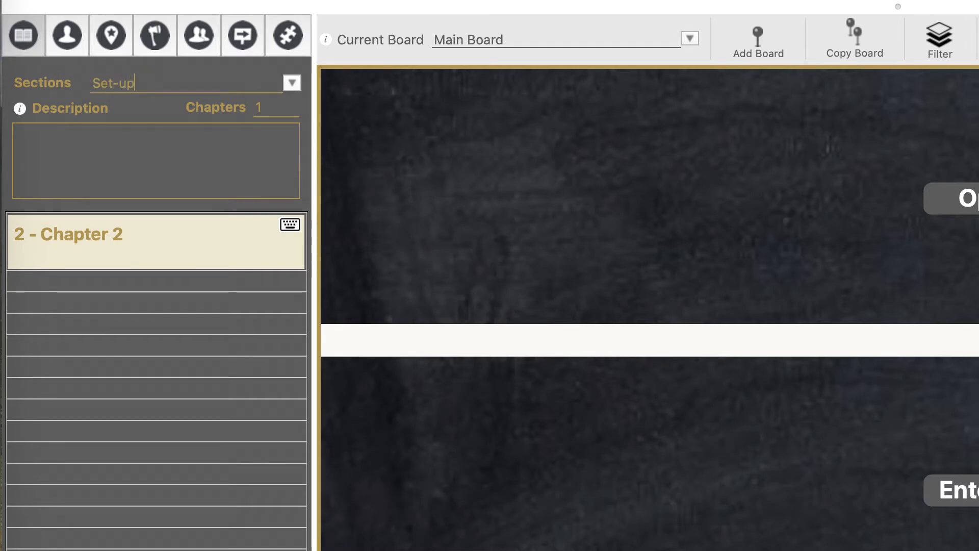
key(Tab)
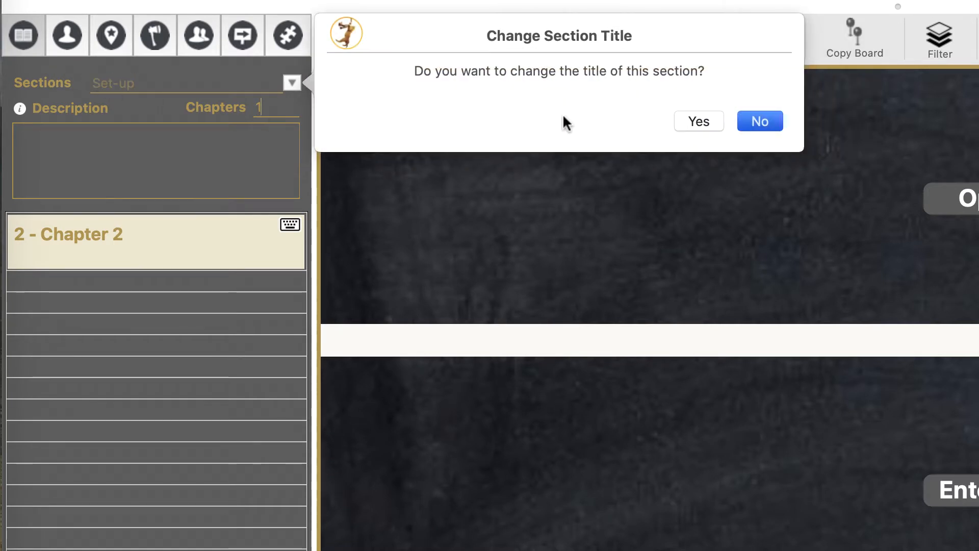
click(693, 122)
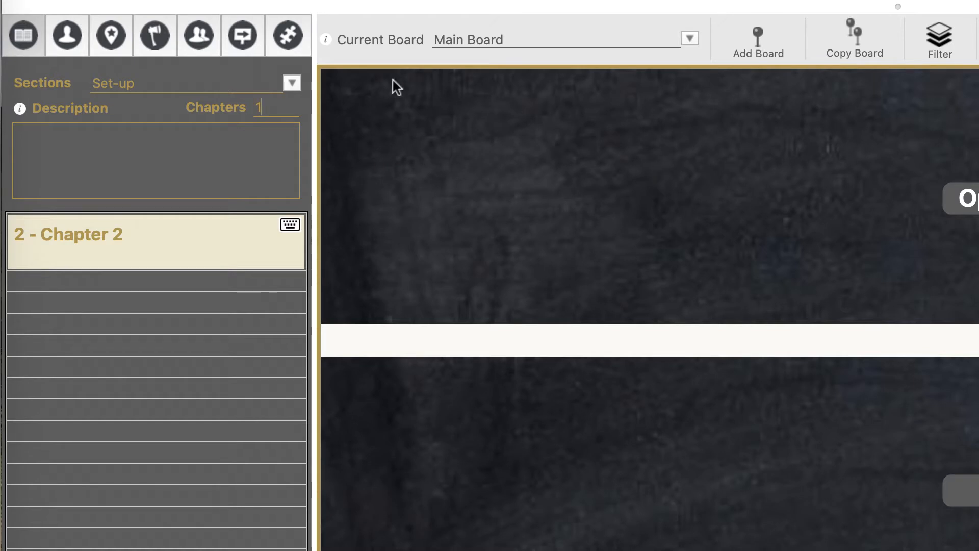
Step: Set the number of chapters in the Opening Image section to 2 and confirm the change
click(292, 82)
click(201, 104)
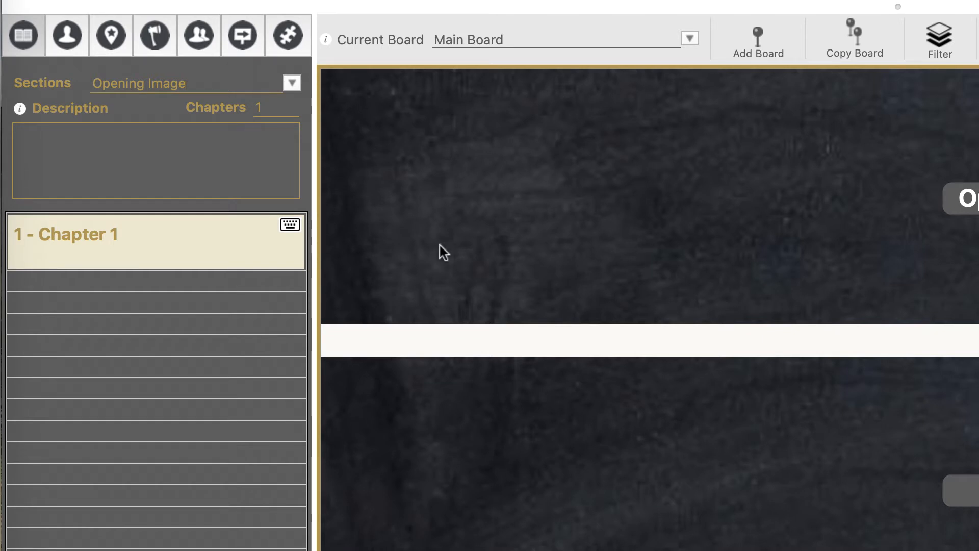
double_click(266, 107)
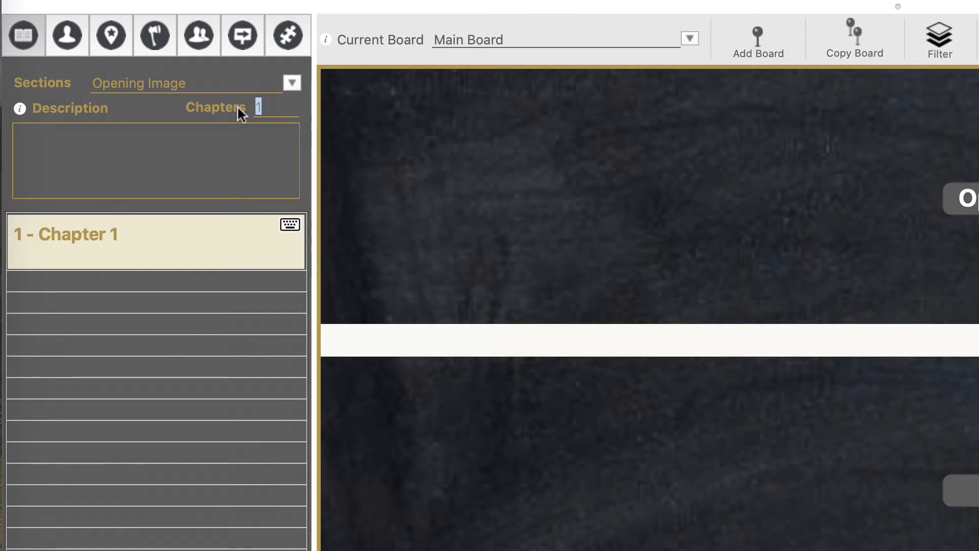
text(2)
key(Return)
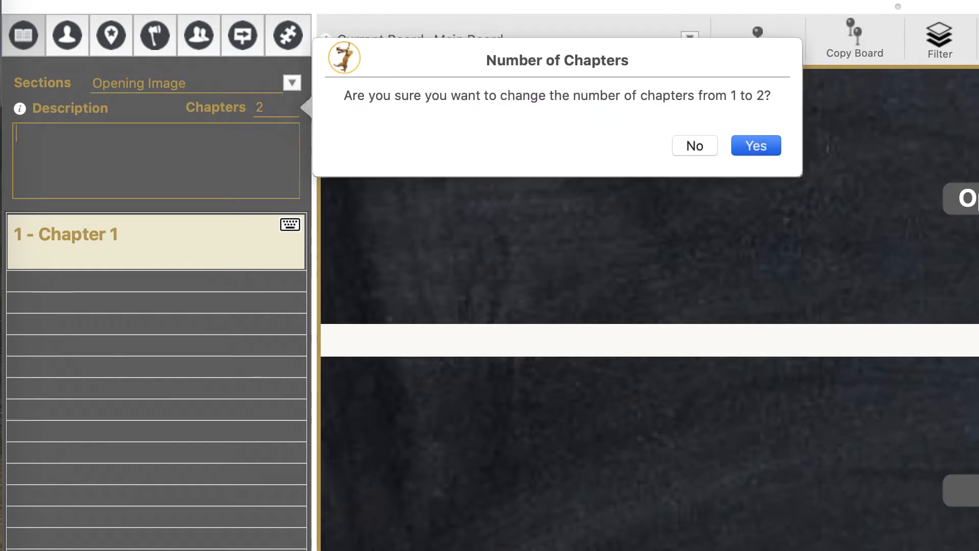
click(759, 149)
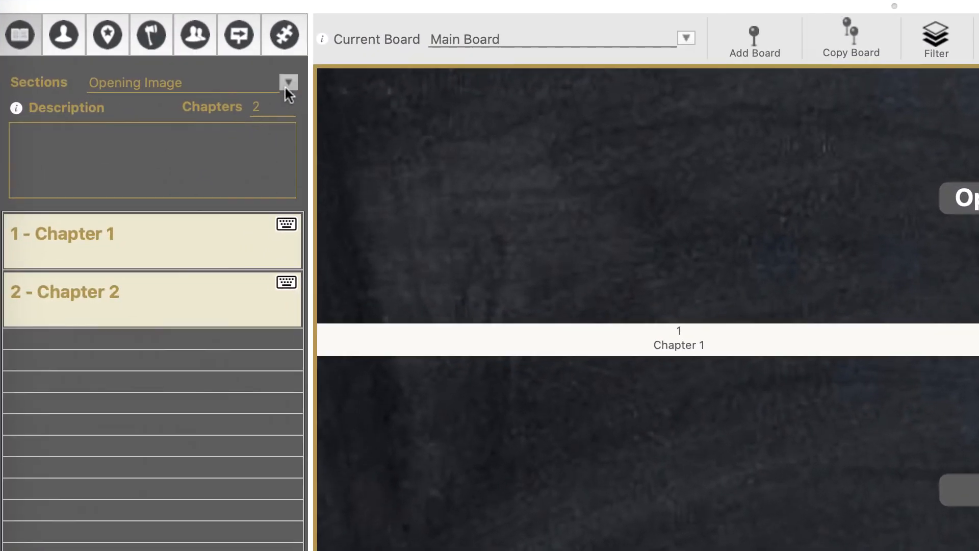
Step: Set the number of chapters in the Set-up section to 5 and confirm the change
click(246, 136)
click(190, 165)
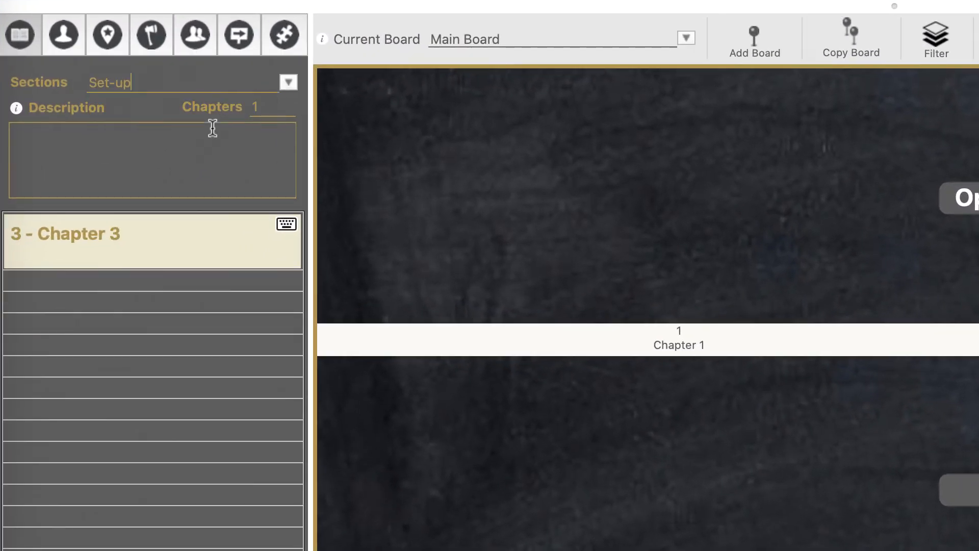
click(259, 110)
key(BackSpace)
text(5)
key(Tab)
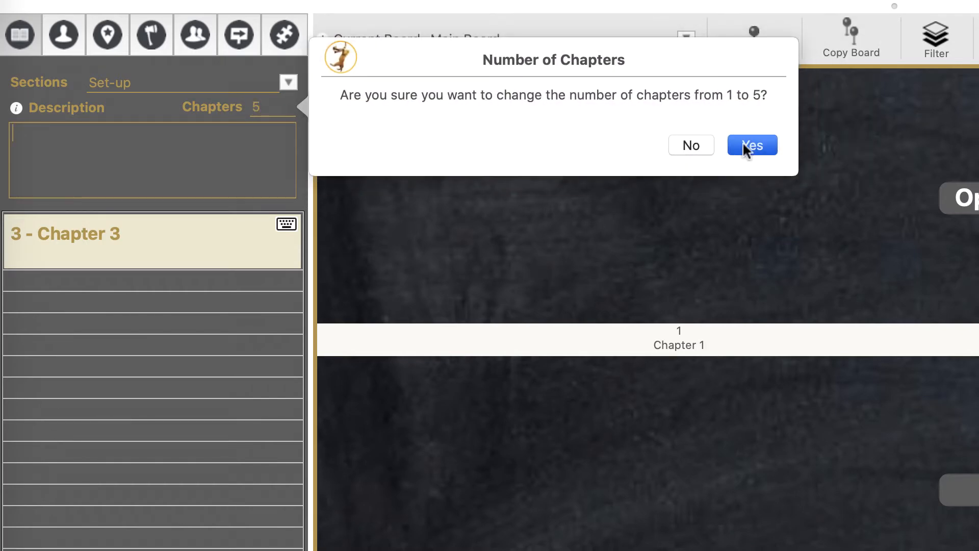
click(748, 147)
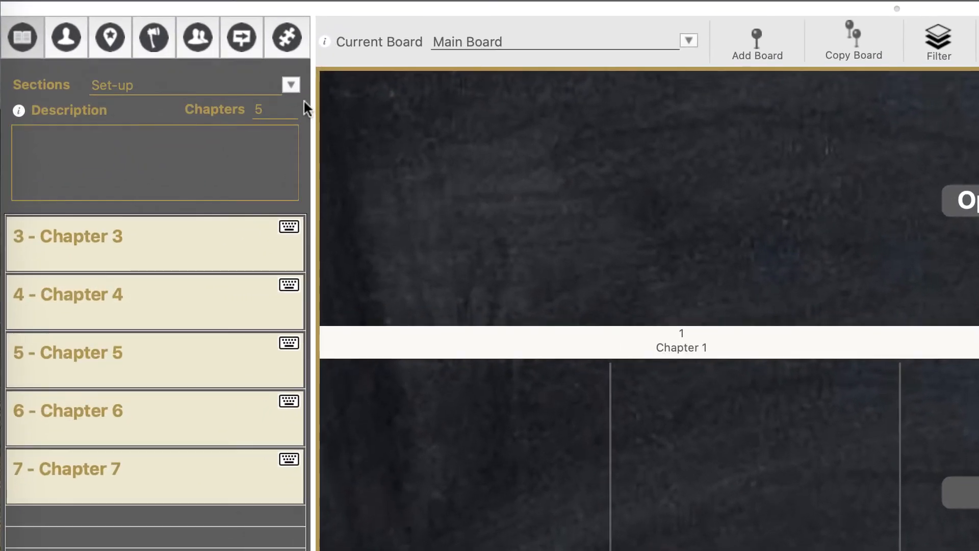
Step: Change the title of Chapter 1 in the Opening Image section to "Introductions"
click(295, 83)
click(223, 102)
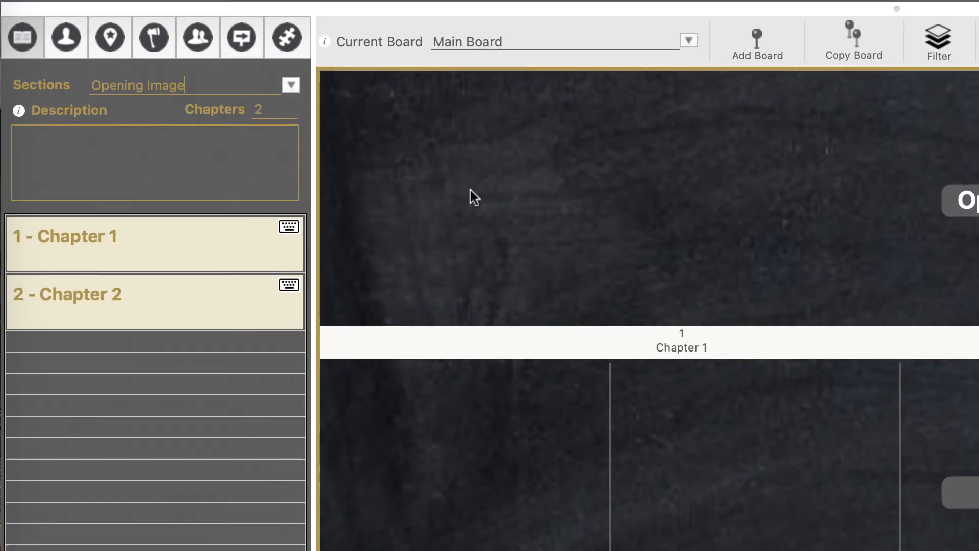
click(289, 226)
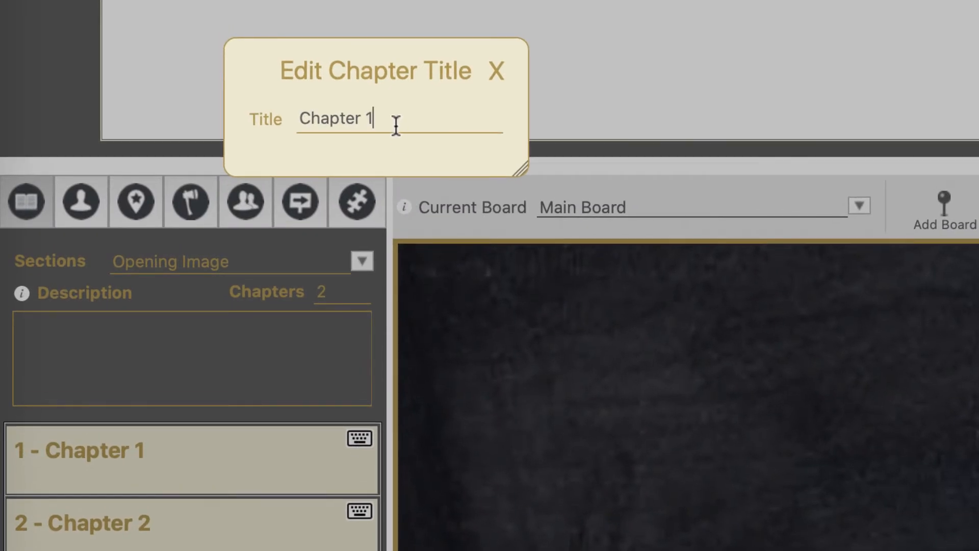
drag(396, 122, 269, 115)
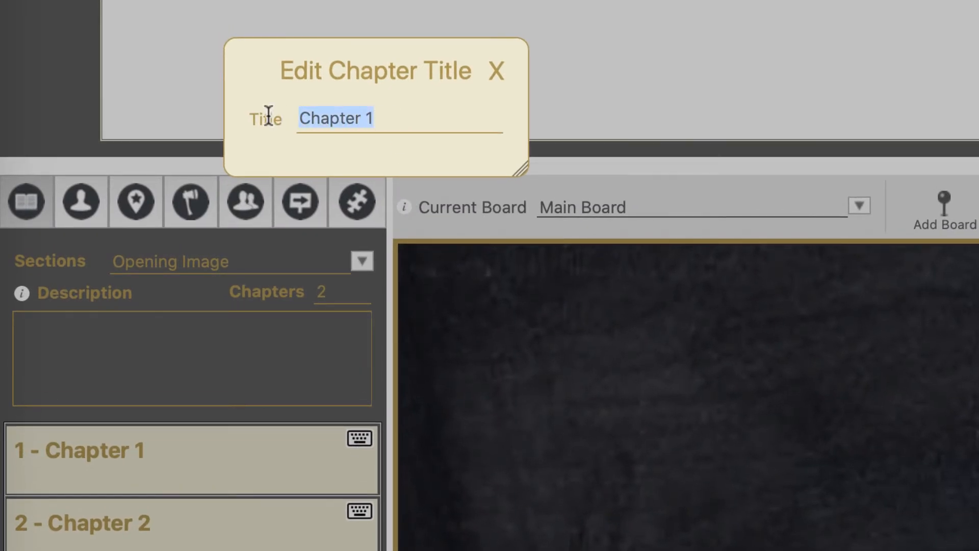
text(Introductions)
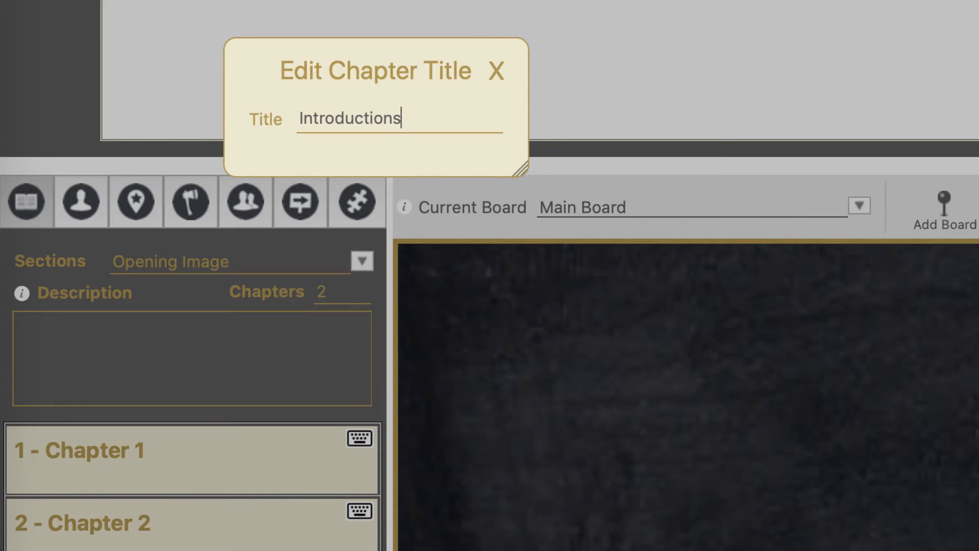
click(496, 72)
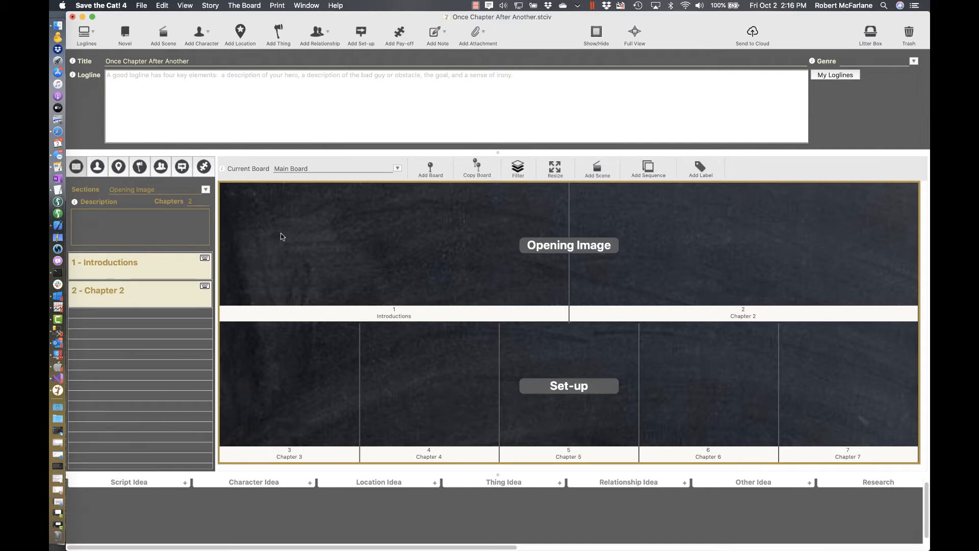
Step: Show the project's character list and open the Character Types settings in the project preferences
click(100, 167)
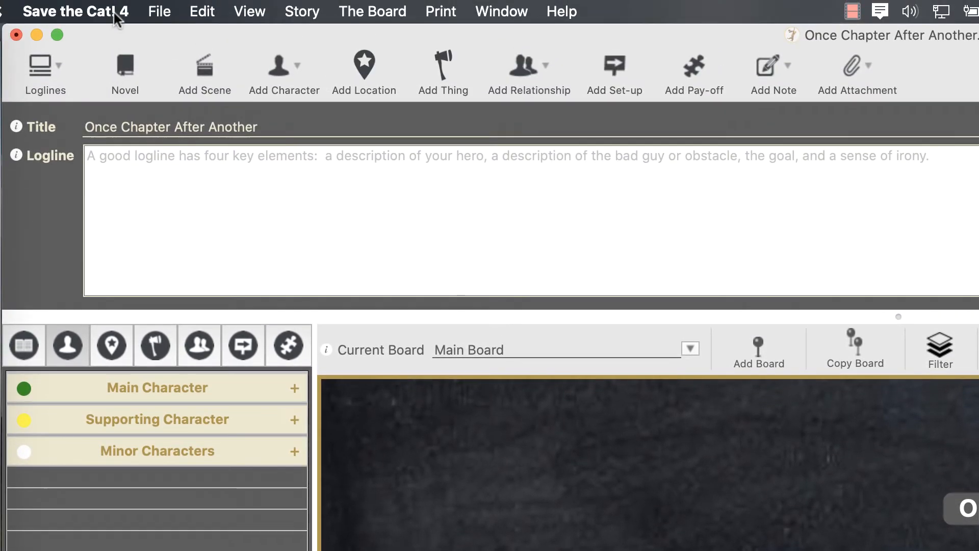
click(115, 15)
mouse_move(146, 134)
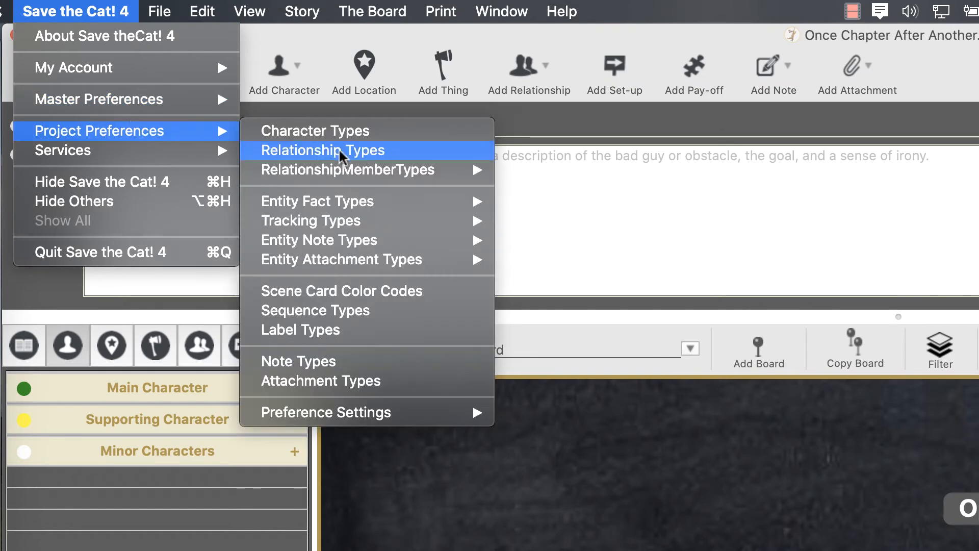
click(368, 135)
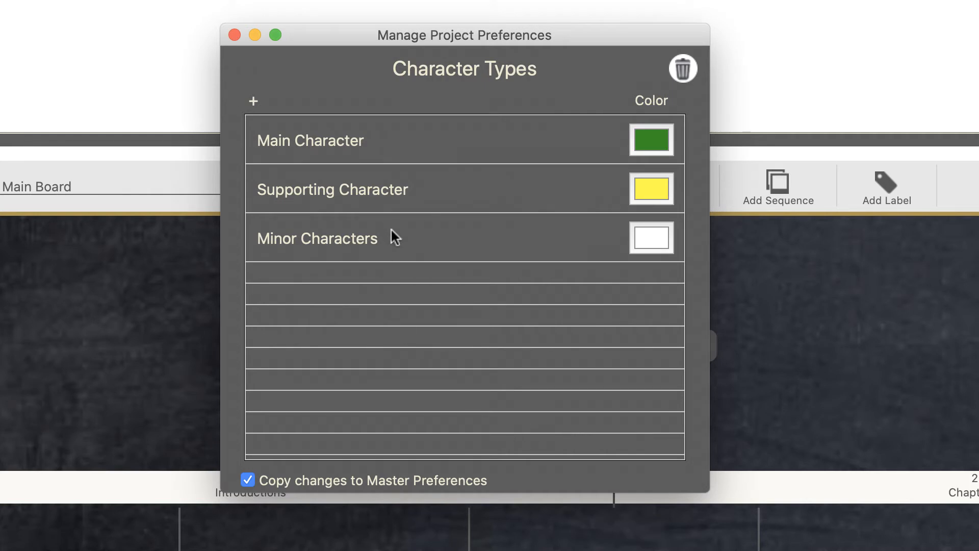
Step: Move Minor Characters above Supporting Character in the character types, and put Supporting Character back in second place
drag(391, 228, 429, 162)
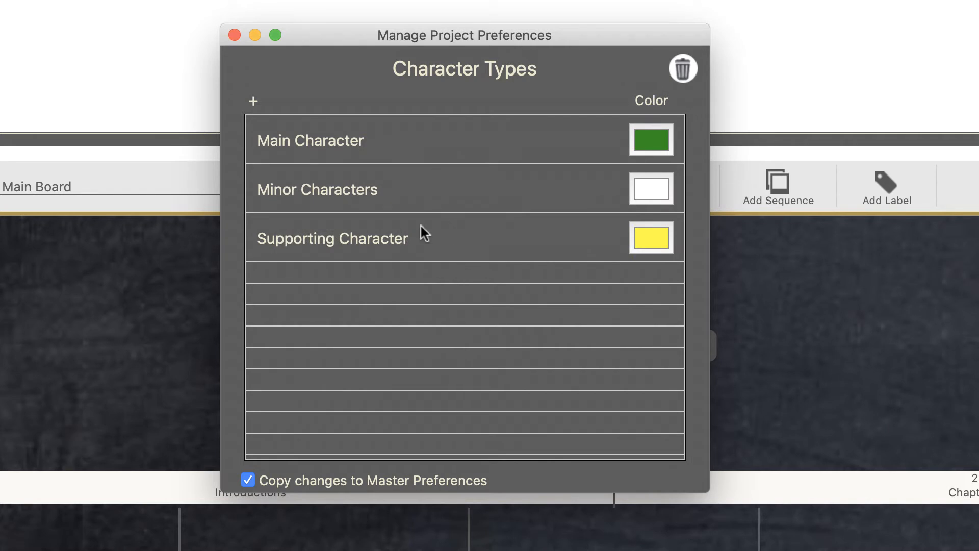
drag(428, 229, 456, 171)
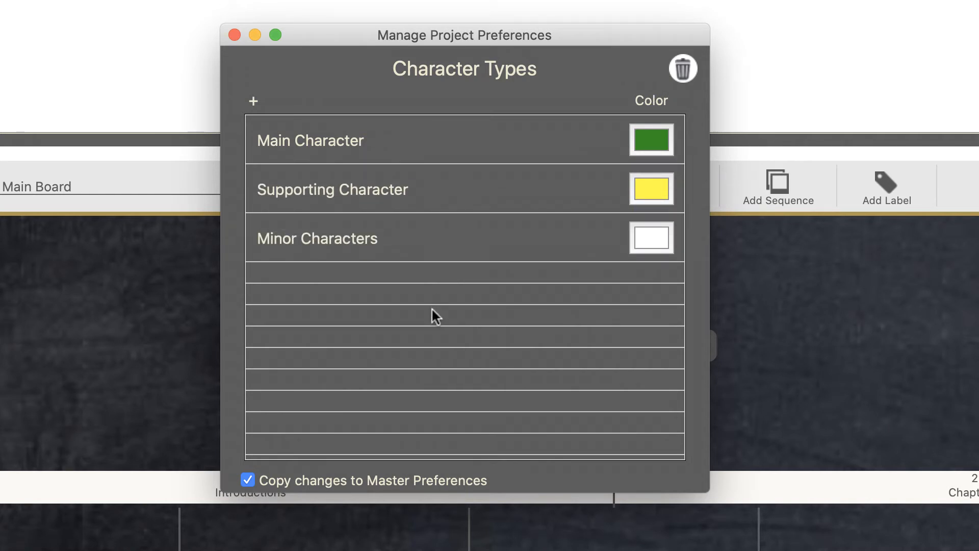
Step: Try to delete the Minor Characters type, decline the deletion, and close the project preferences
drag(474, 243, 672, 69)
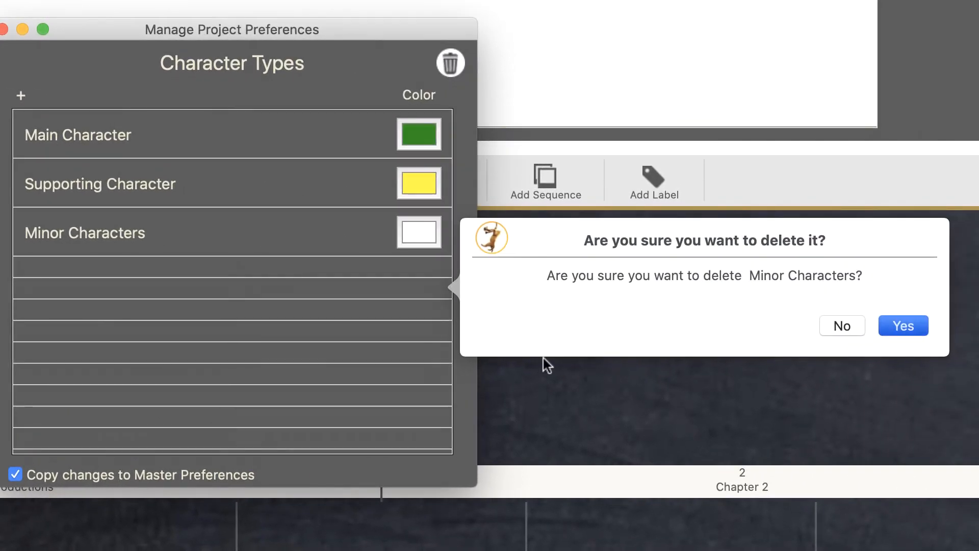
click(836, 325)
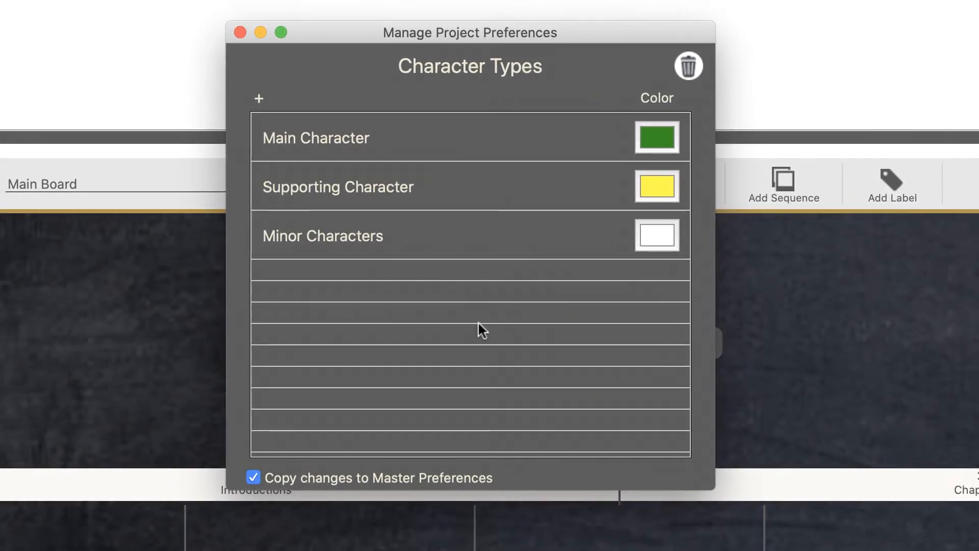
click(241, 32)
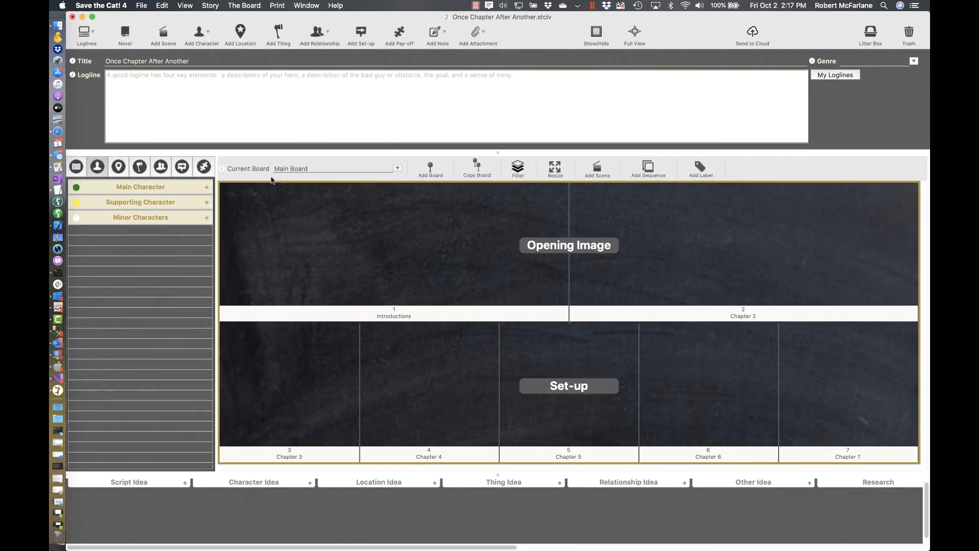
Step: Add a new character of the Main Character type and name it BOB
click(207, 188)
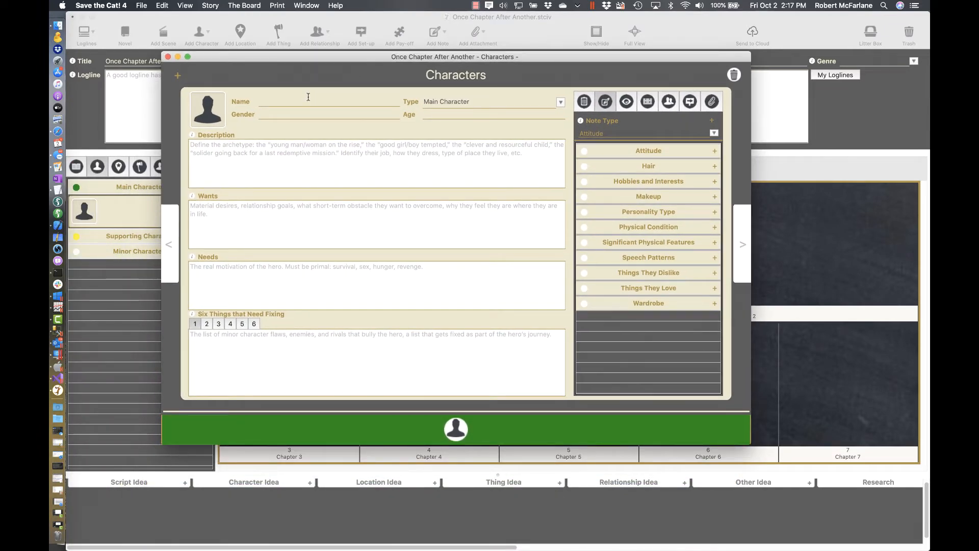
text(BOB)
key(Tab)
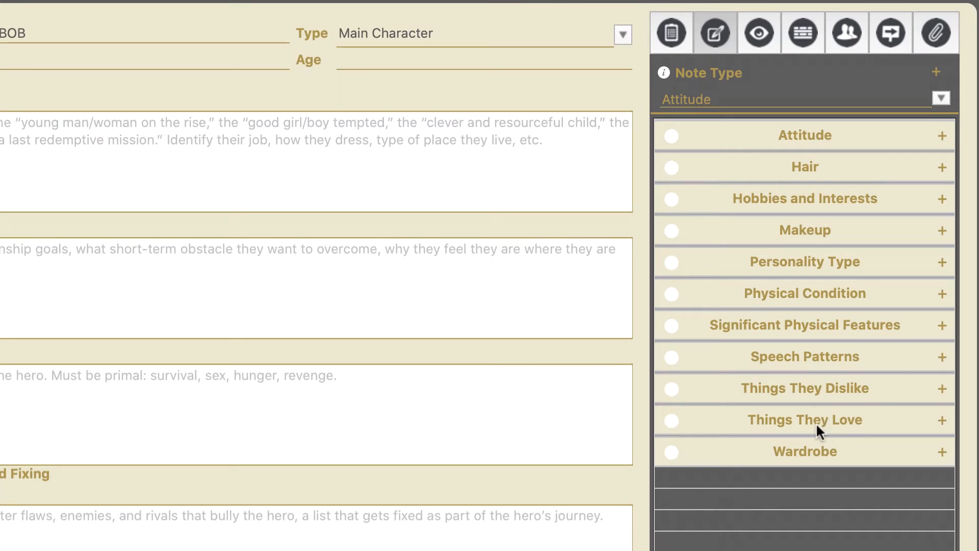
Step: Add a Flaws tracking entry reading "He insults people thinking he is being funny." to BOB, and close the character window
click(672, 35)
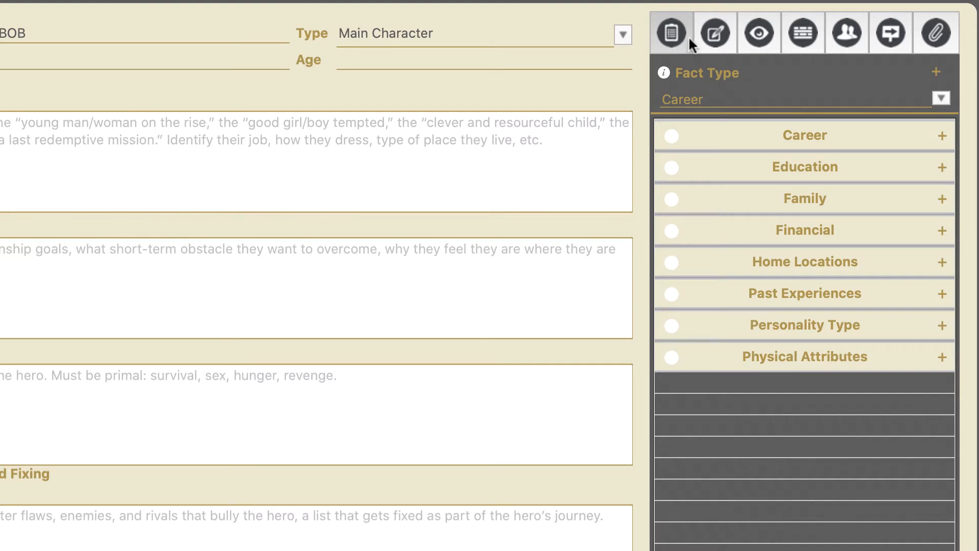
click(769, 39)
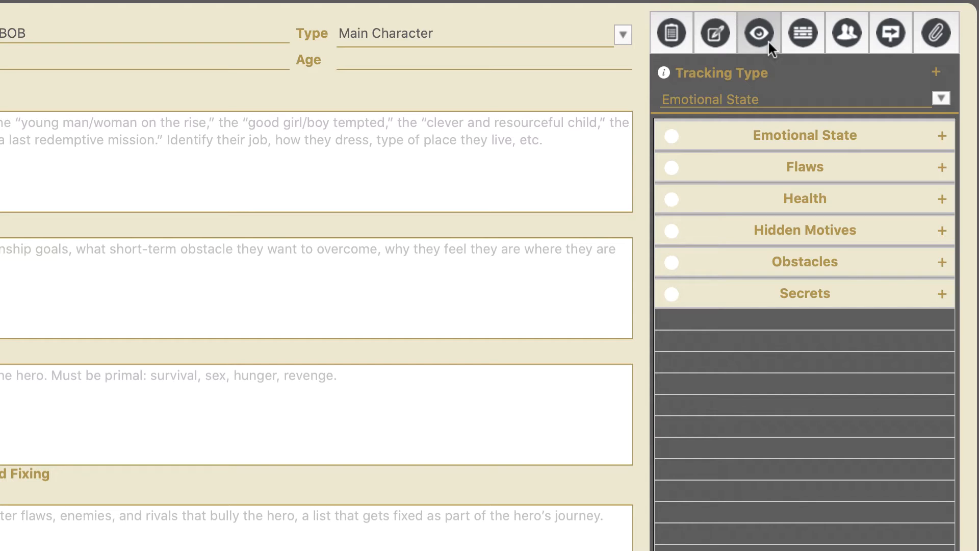
click(943, 169)
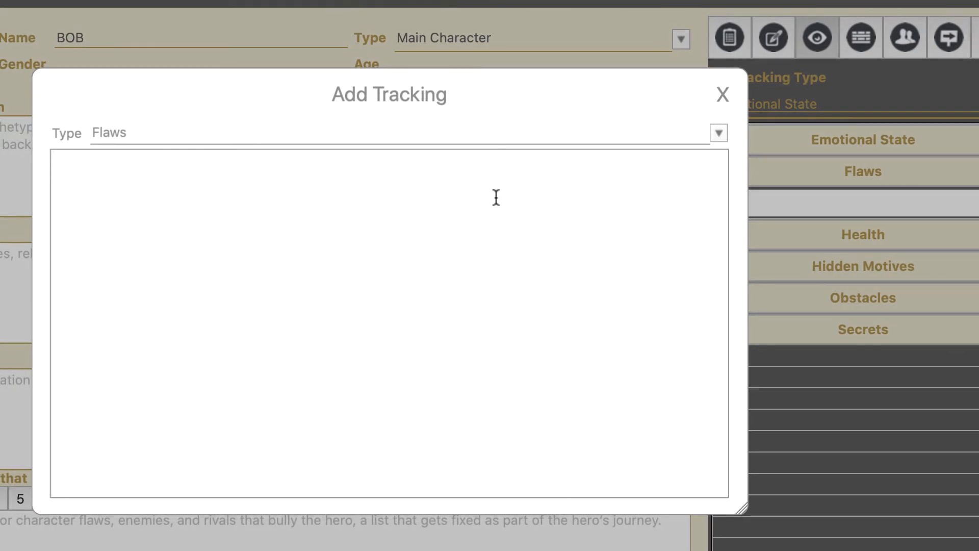
text(He insul)
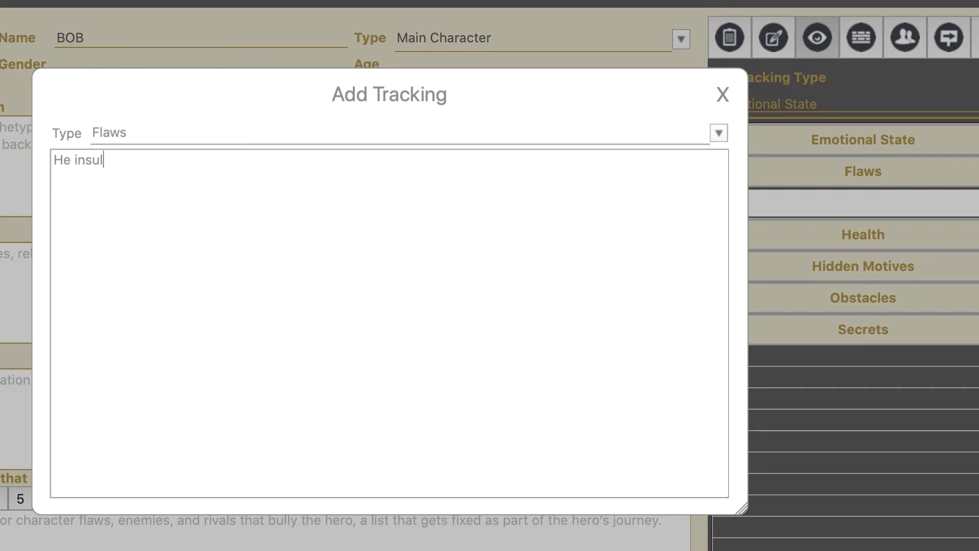
text(ts people thingk)
key(BackSpace)
key(BackSpace)
text(king )
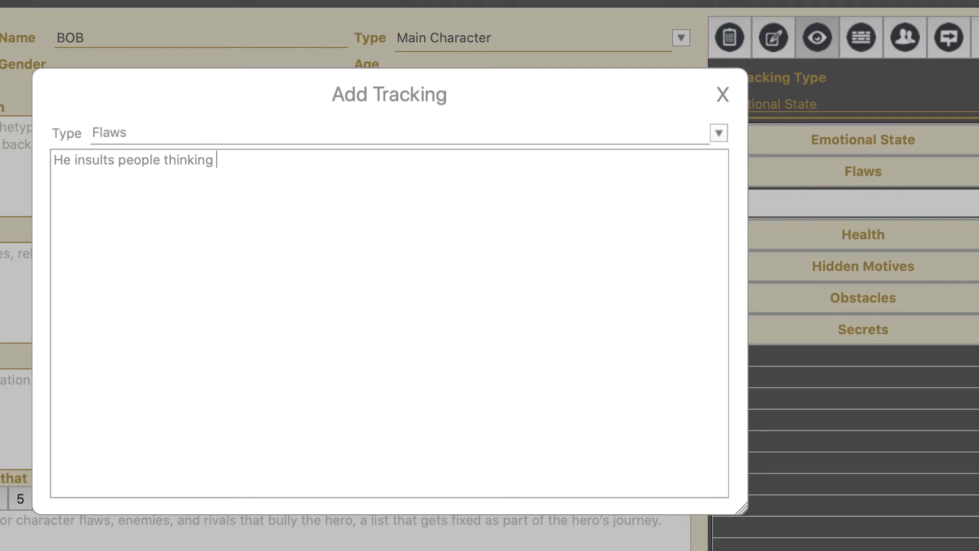
text(he is being funny.)
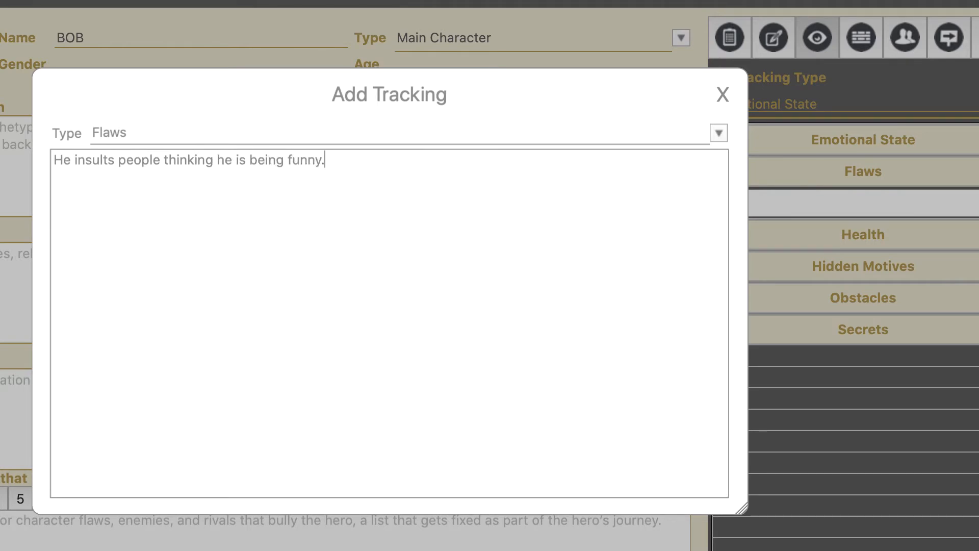
click(722, 94)
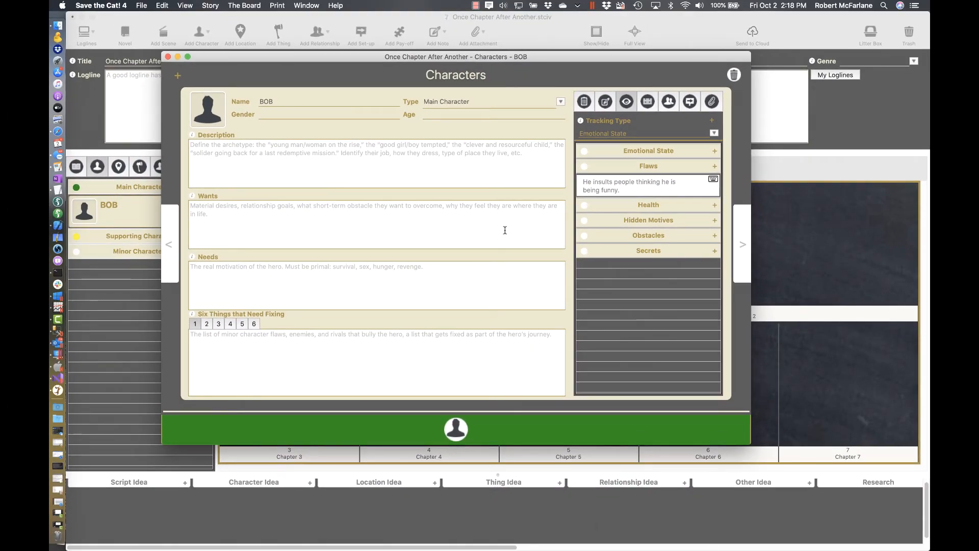
click(168, 57)
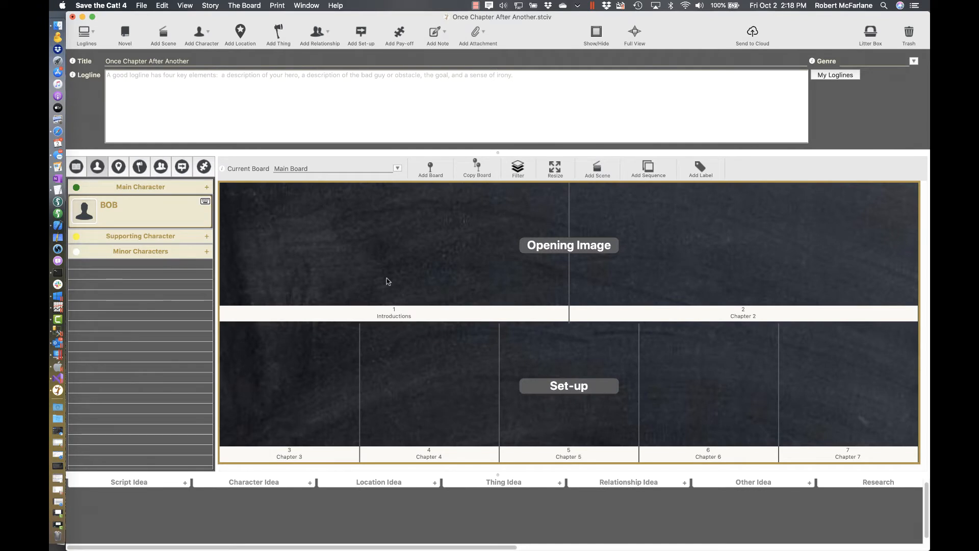
Step: Place BOB on the board in the Introductions chapter with the description "We meet Bob"
drag(148, 203, 383, 228)
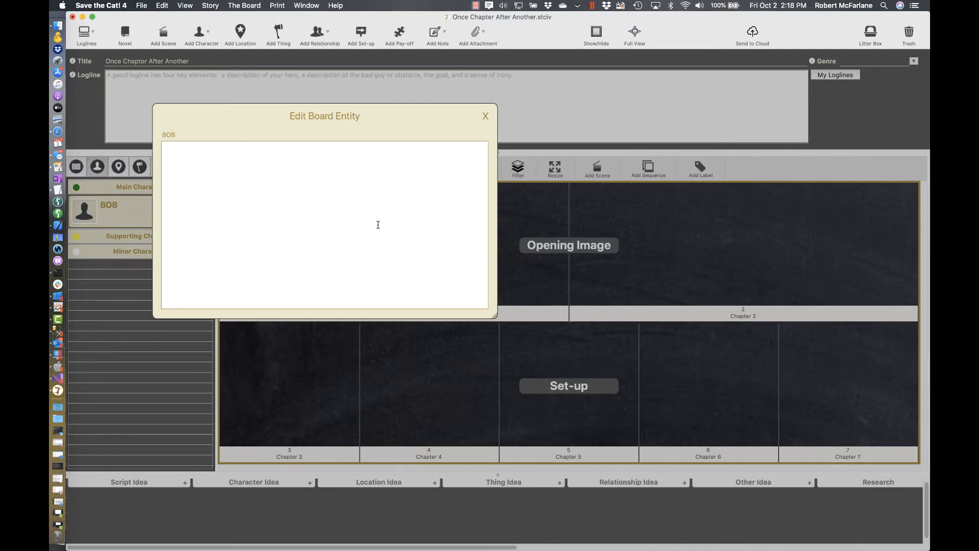
text(We meet Bob)
click(485, 116)
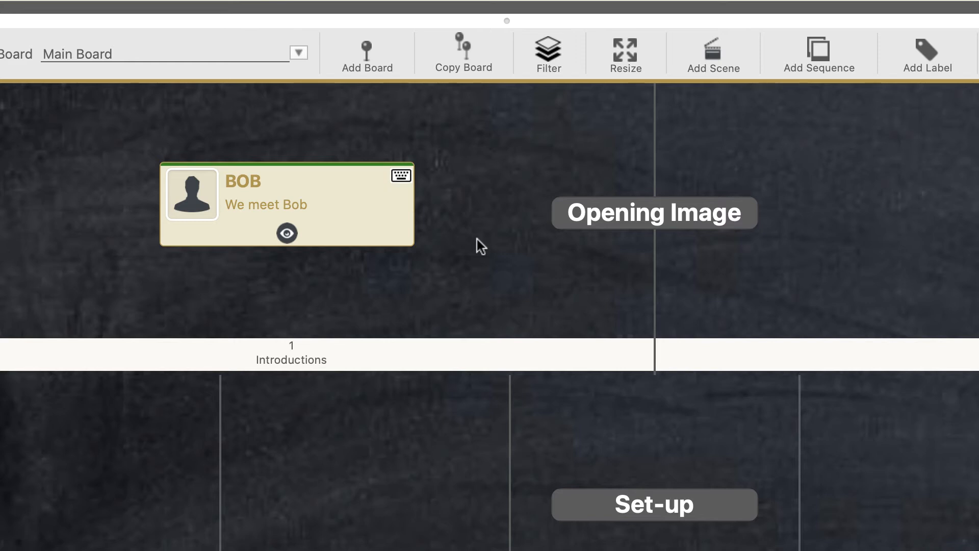
Step: Show the tracking on BOB's card in the Introductions chapter and set its Flaws text to "He is very charming to his co-workers."
click(286, 233)
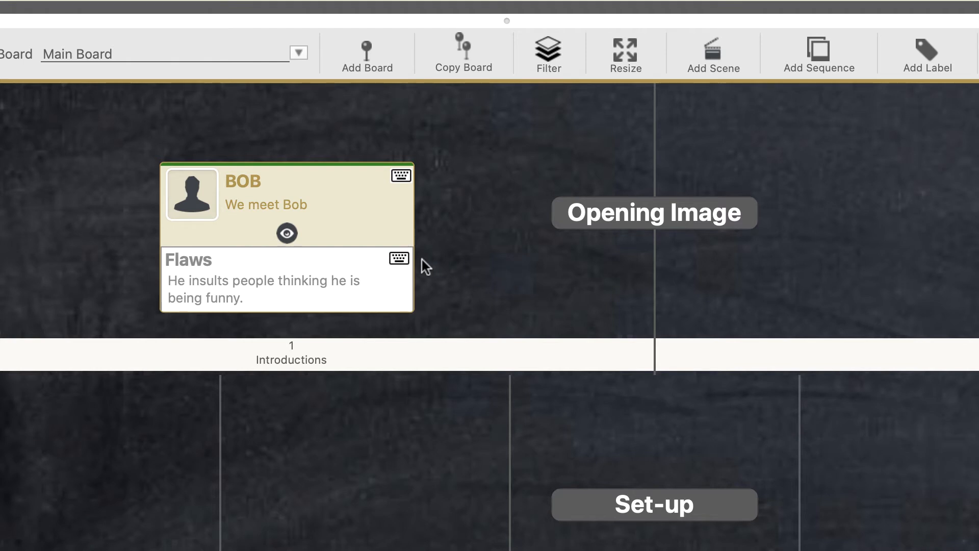
click(399, 257)
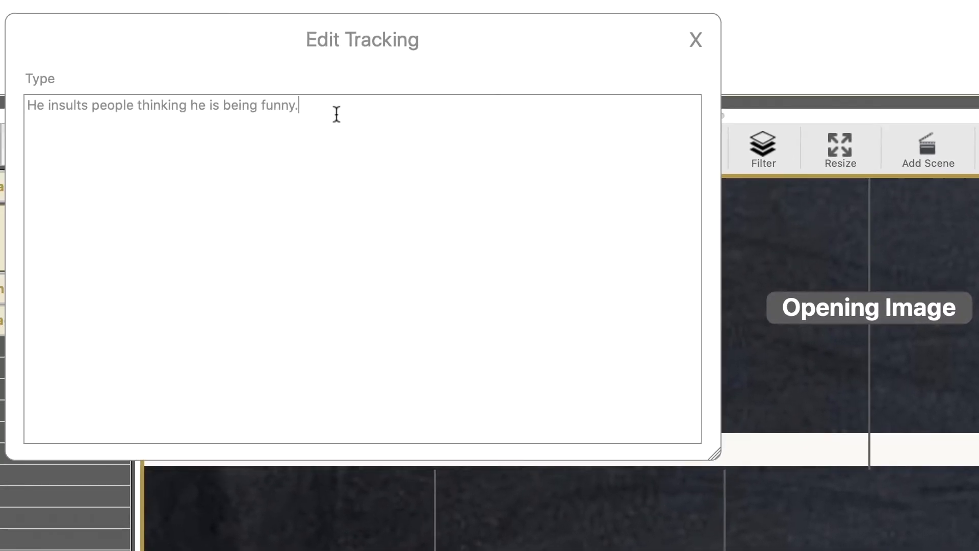
drag(329, 110, 49, 84)
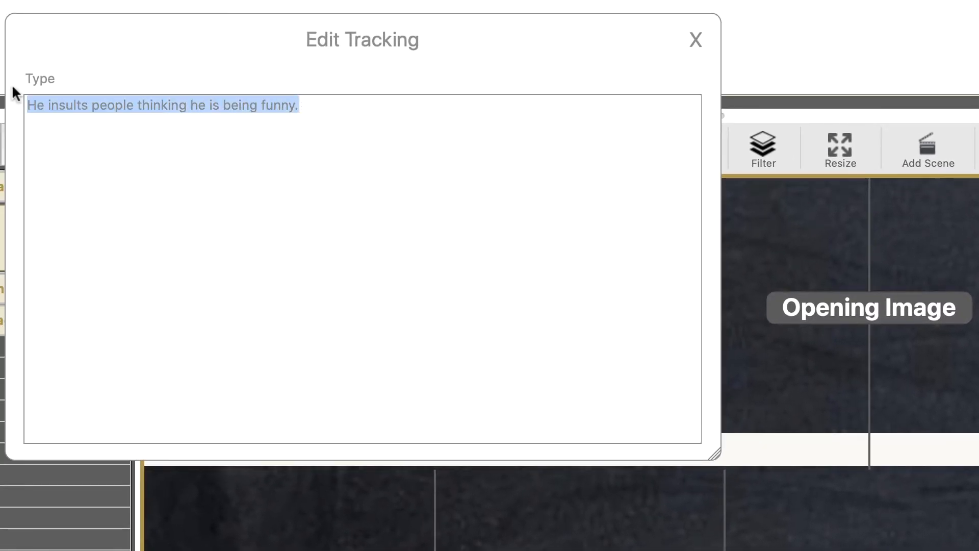
text(He i)
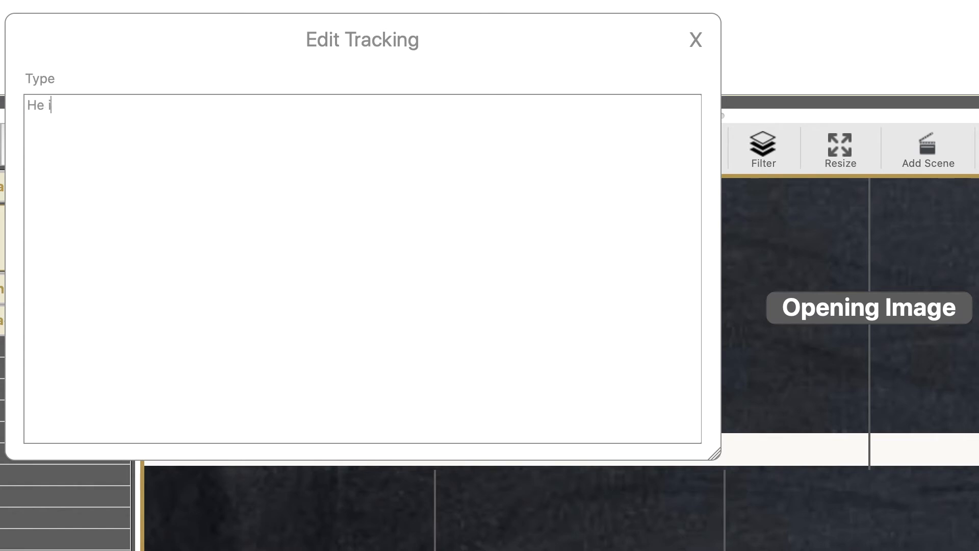
text(s very charming )
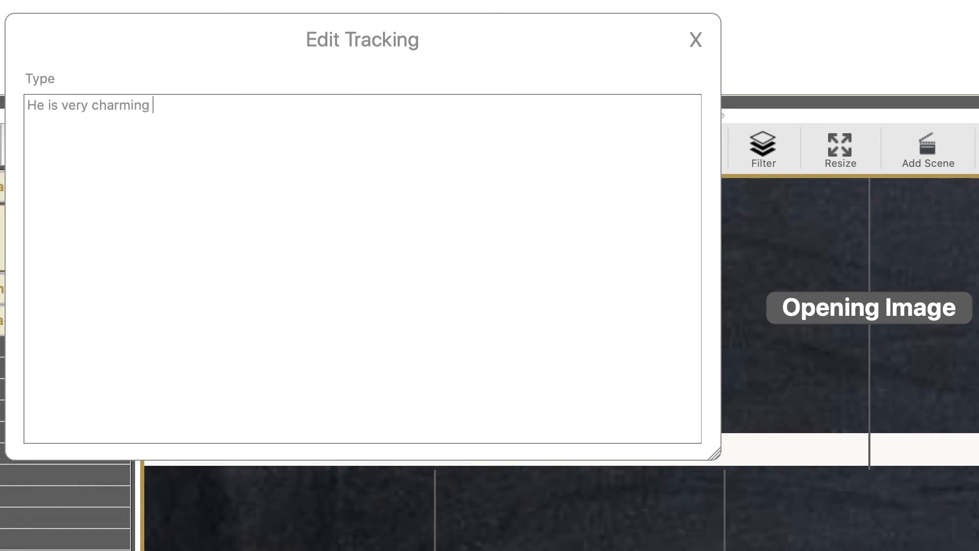
text(to his co-workers.)
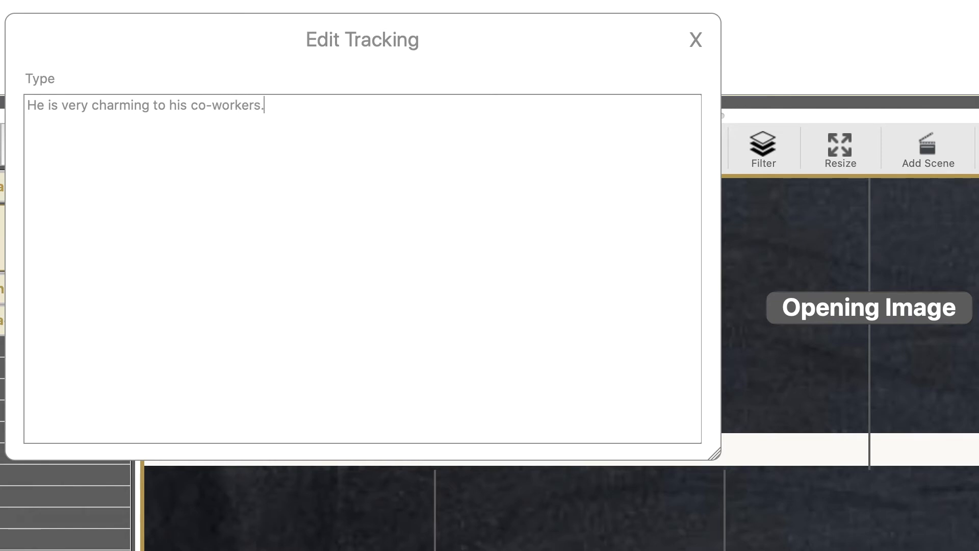
click(695, 39)
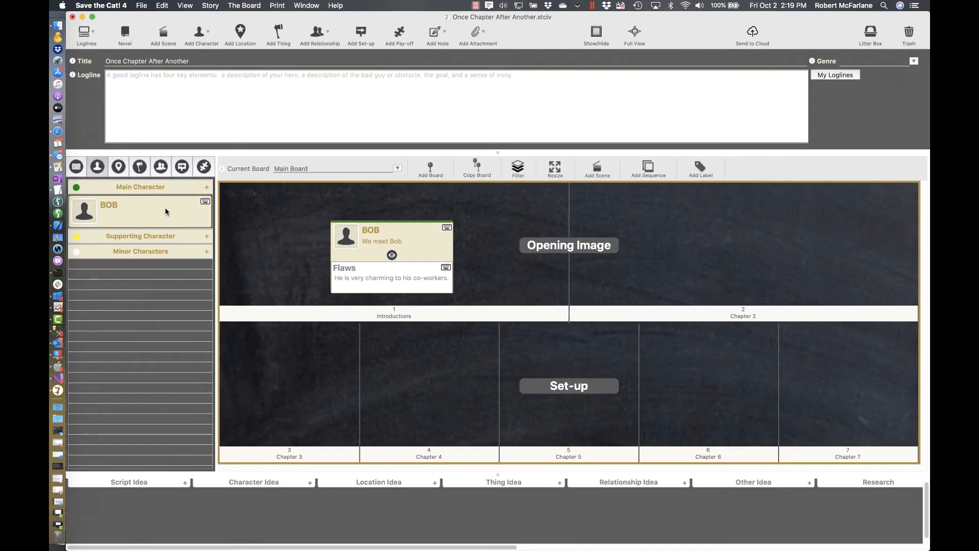
Step: Place BOB on the board in Chapter 2 with the description "Bob returns home for dinner."
drag(165, 212, 714, 235)
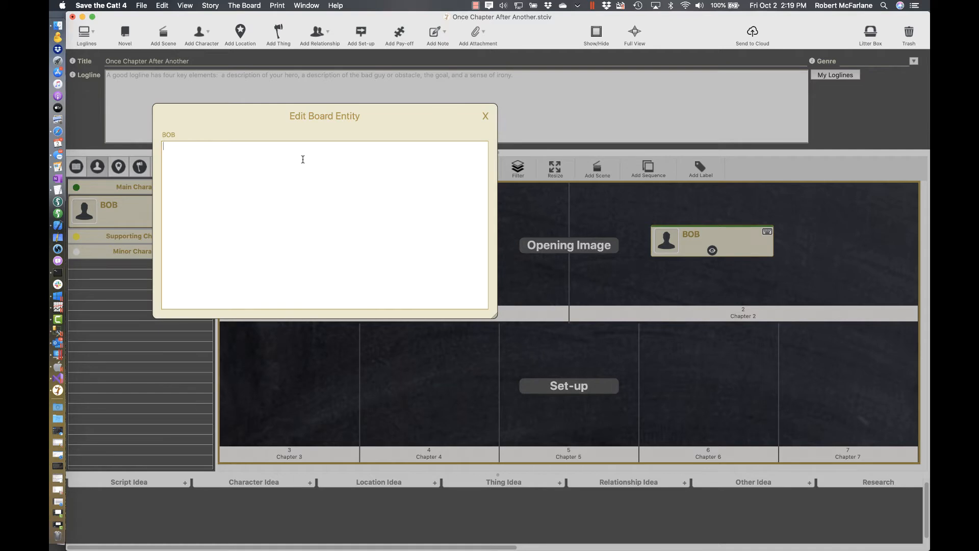
text(Bob returns home for dinner.)
click(486, 116)
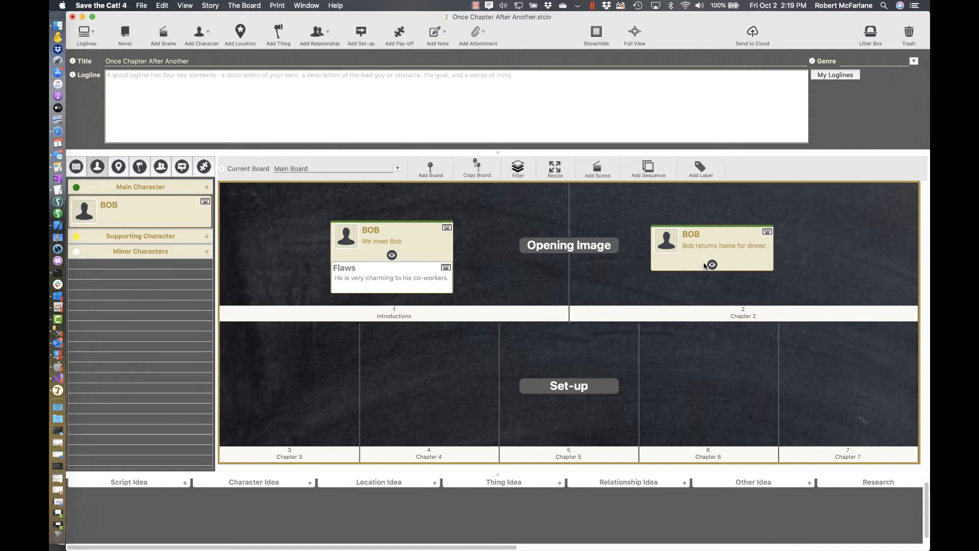
Step: Set BOB's Chapter 2 Flaws: "He tells his young son he looks like a clown as he tries to learn to ride he bike then laughs at him."
click(712, 264)
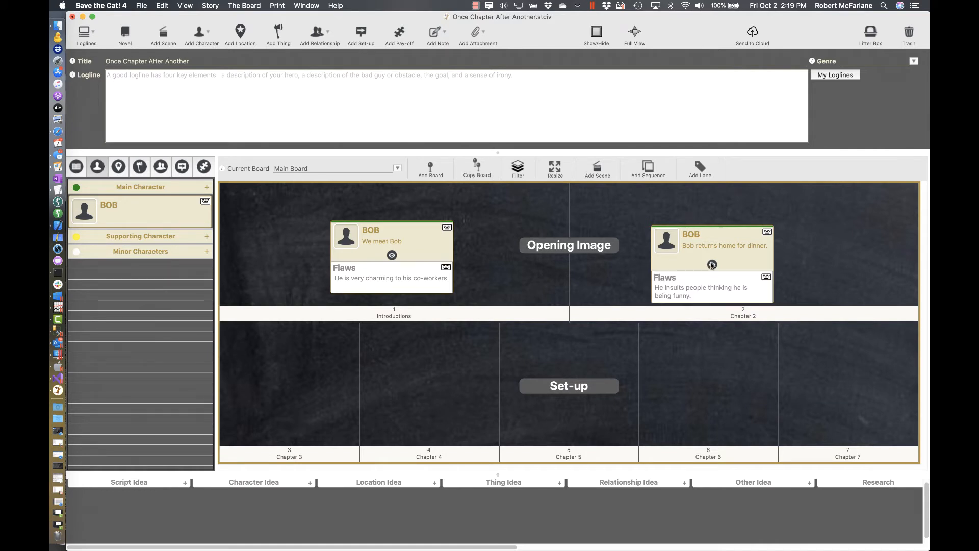
click(766, 278)
drag(305, 149, 108, 130)
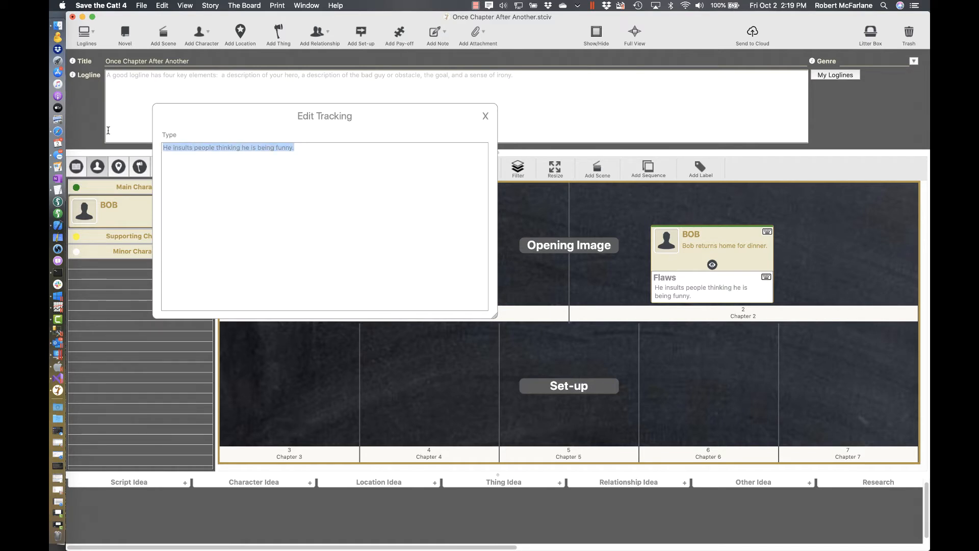
text(He tells his )
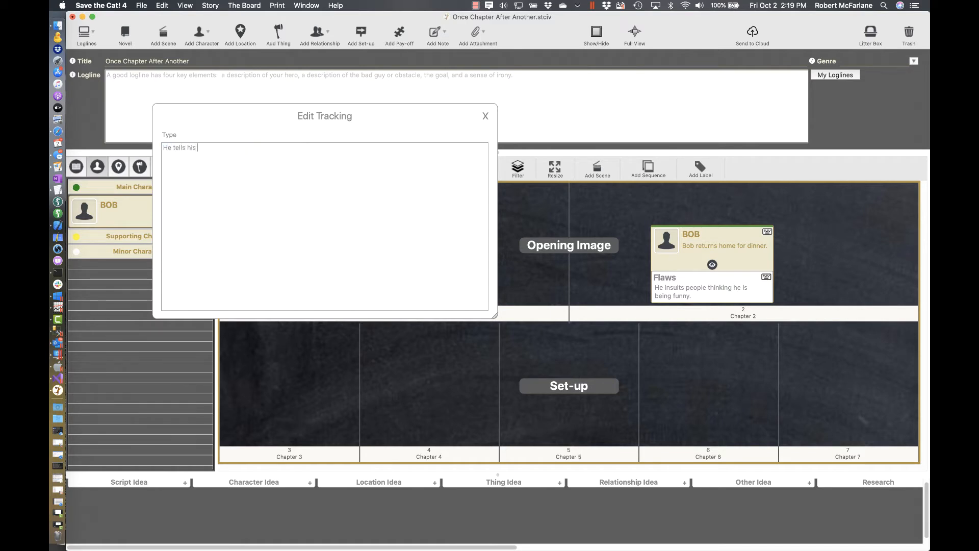
text(young su)
key(BackSpace)
text(on he looks like a clown as he tries )
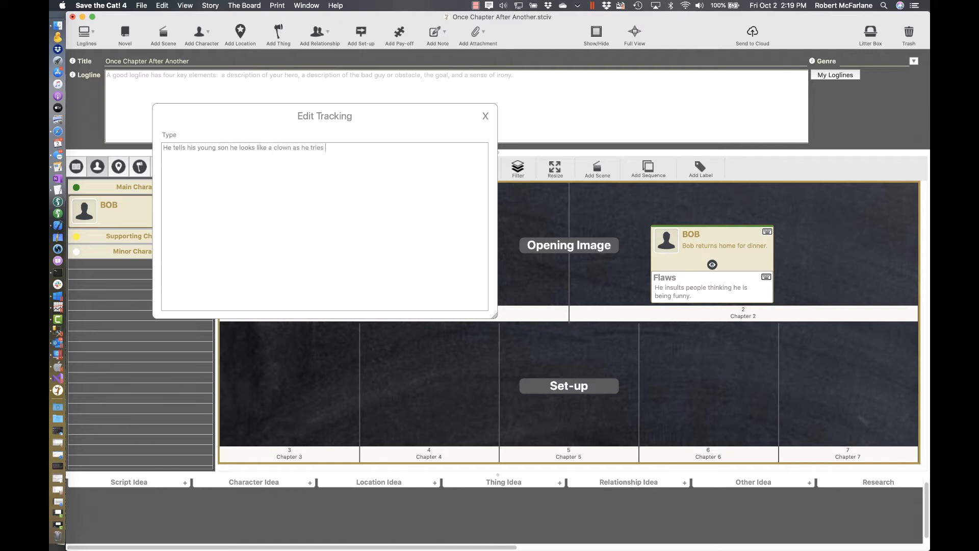
text(to learn to ride he bike then laughs at him)
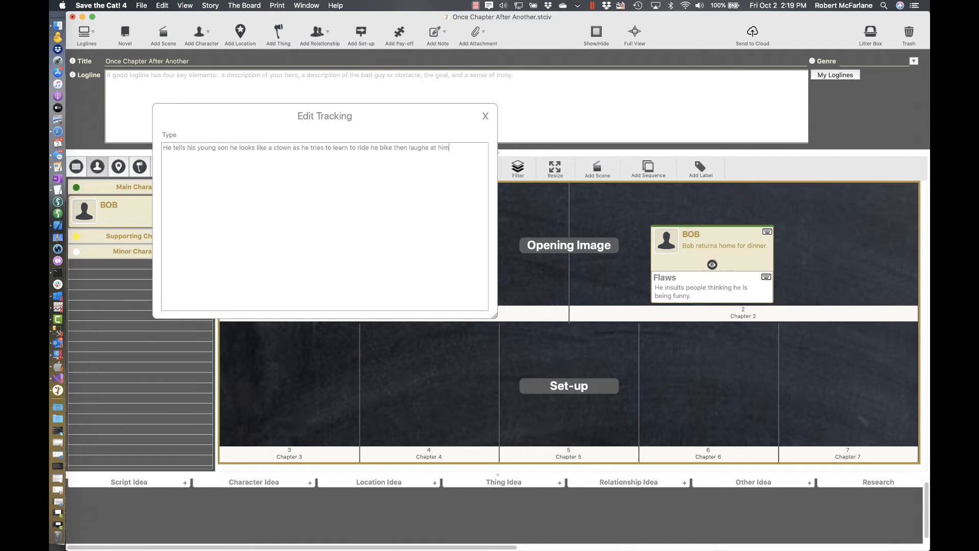
text(.)
click(486, 116)
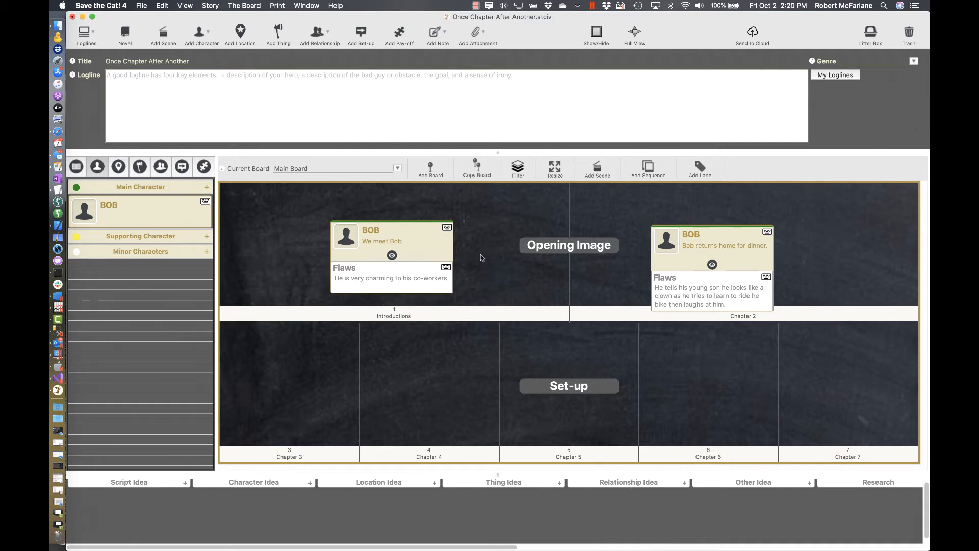
Step: Hide all tracking on the board's cards, and show all tracking again
click(189, 6)
mouse_move(225, 118)
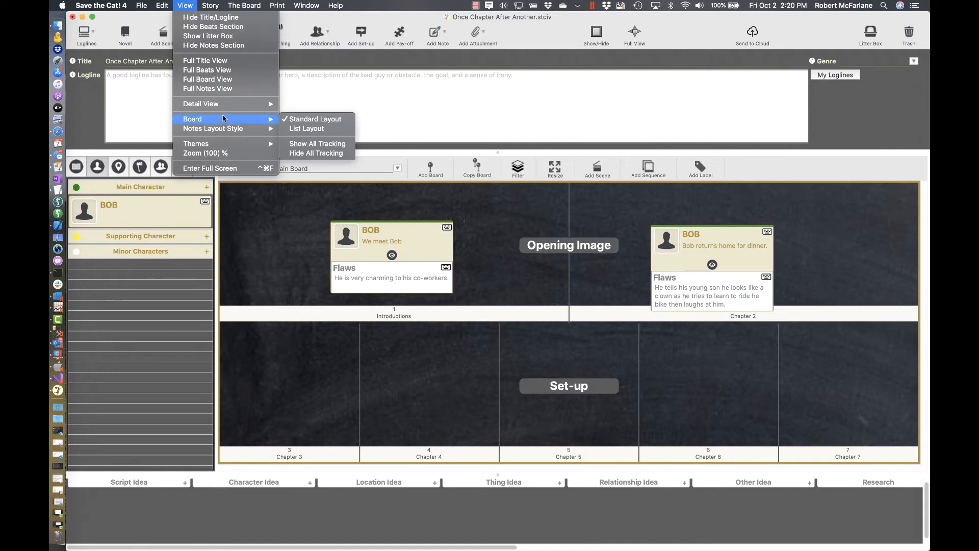
click(315, 154)
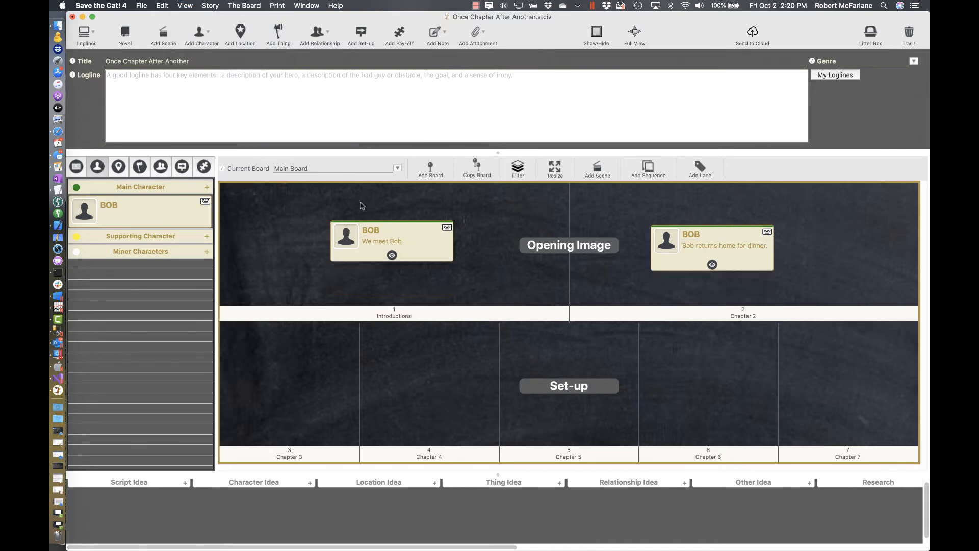
click(189, 6)
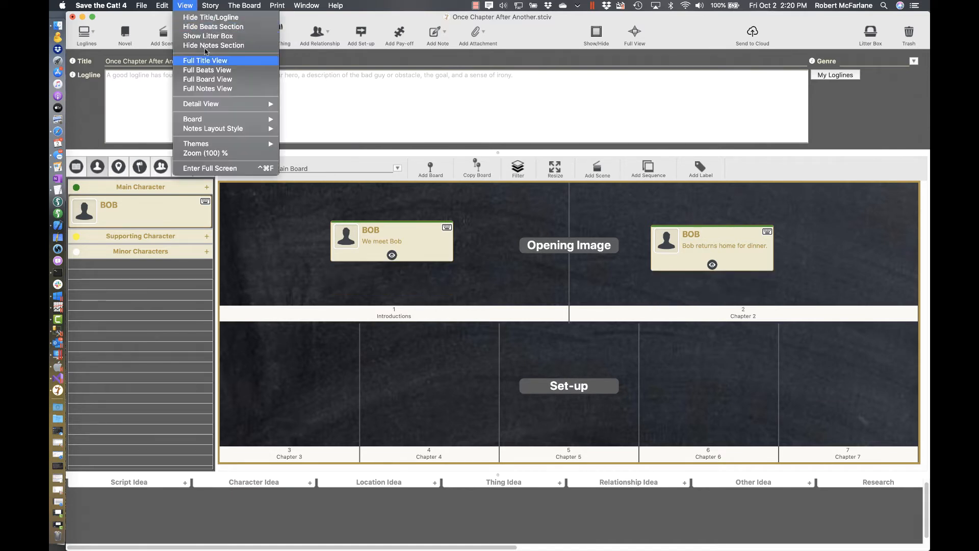
mouse_move(229, 121)
click(317, 146)
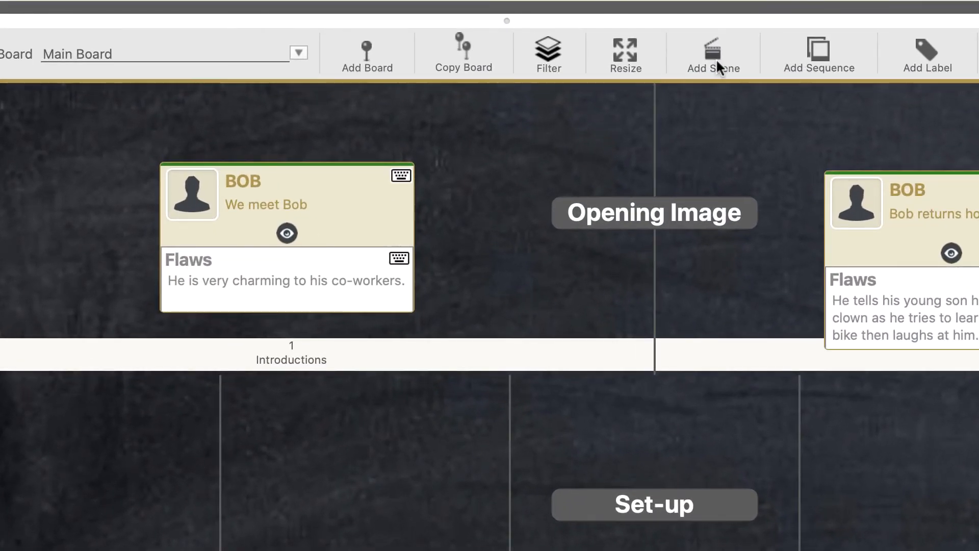
Step: Add an empty scene card to the Introductions chapter and arrange BOB's card beside it
click(717, 61)
drag(673, 303, 515, 146)
drag(329, 178, 189, 149)
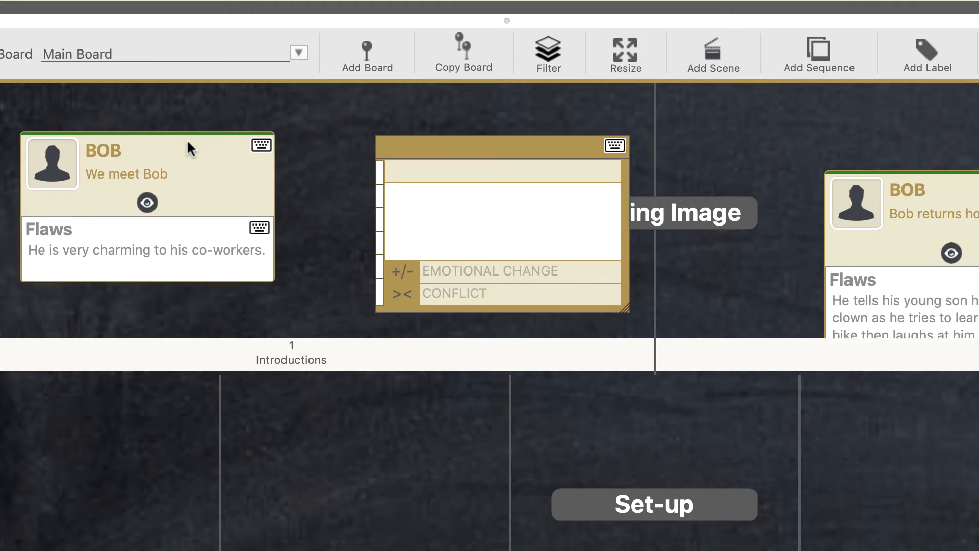
Step: Give the Introductions scene card the heading "BOB AT WORK" and the description "We see Bob interact with his co-workers."
click(412, 172)
text(BOB AT )
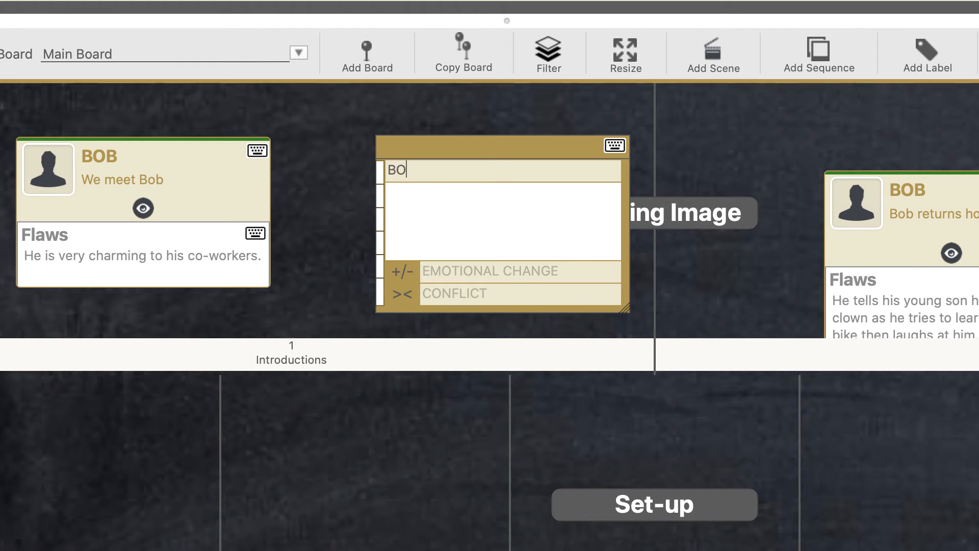
text(WORK)
text(We see Bob )
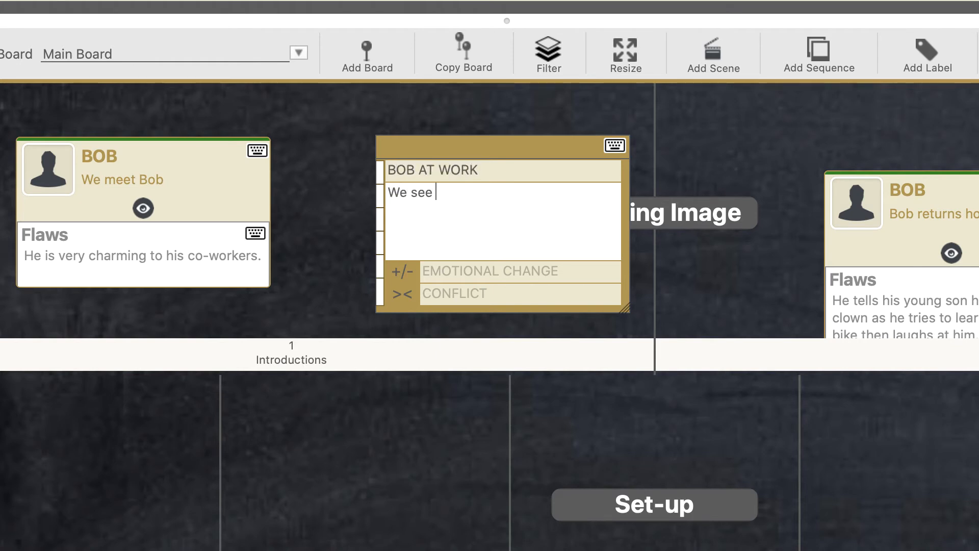
text(interact with hi)
text(s co-workers)
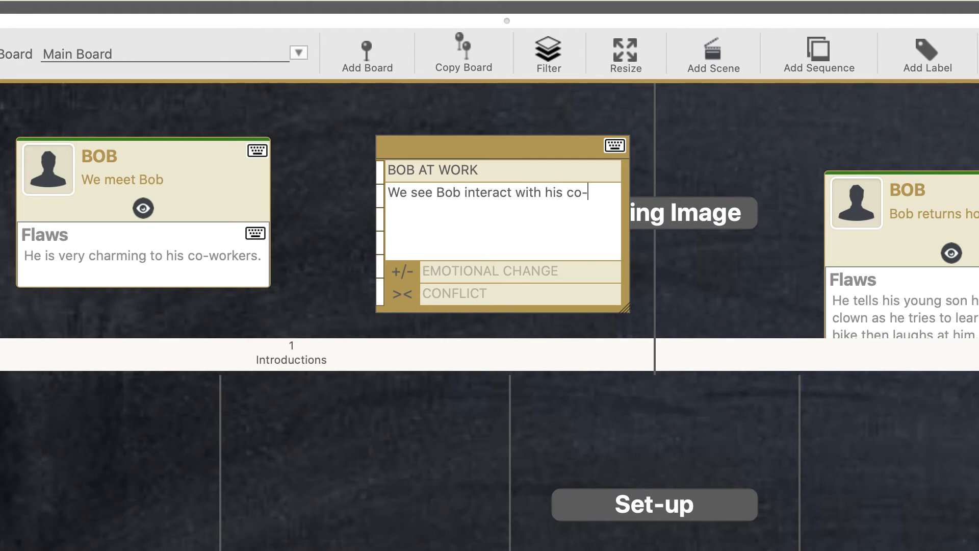
text(.)
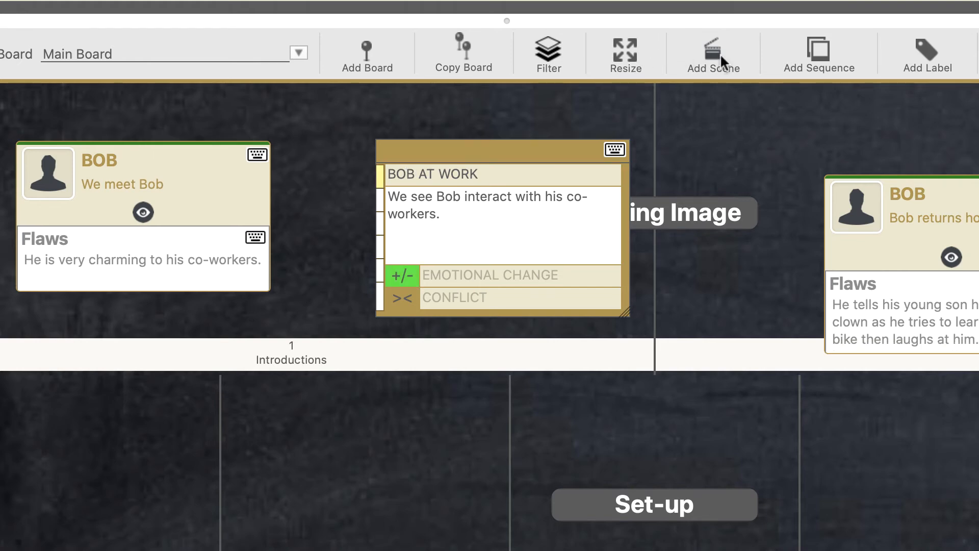
Step: Add a new scene card to the board and place it beside BOB's card in Chapter 2
click(720, 53)
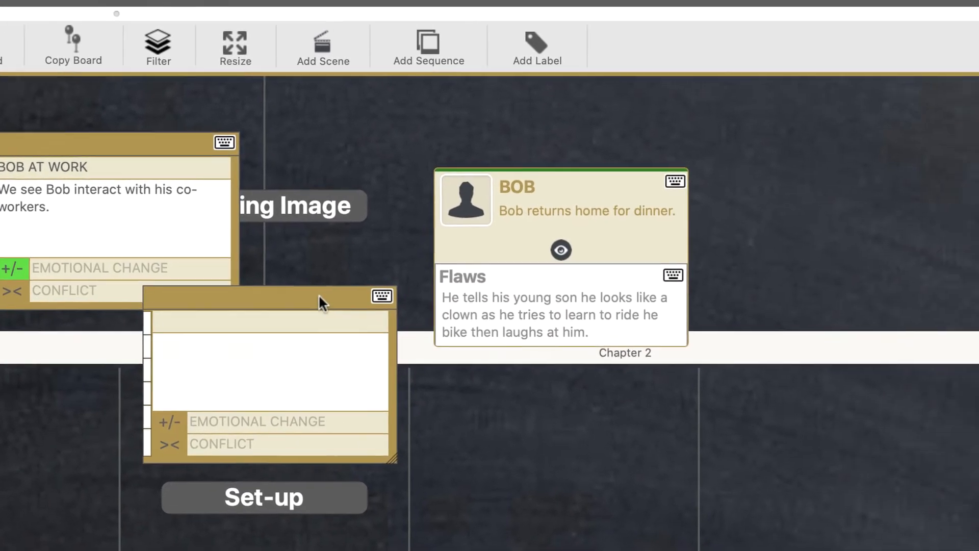
drag(710, 309, 978, 185)
drag(766, 176, 836, 160)
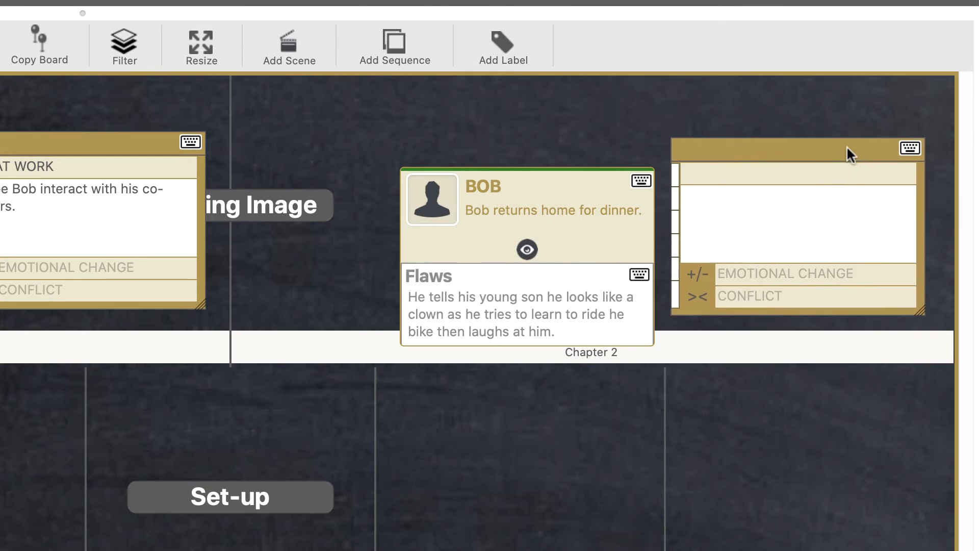
Step: Give the Chapter 2 scene card the heading "BOB AT HOME" and the description "Bob arrives home for supper."
click(756, 171)
text(BOB AT HOME)
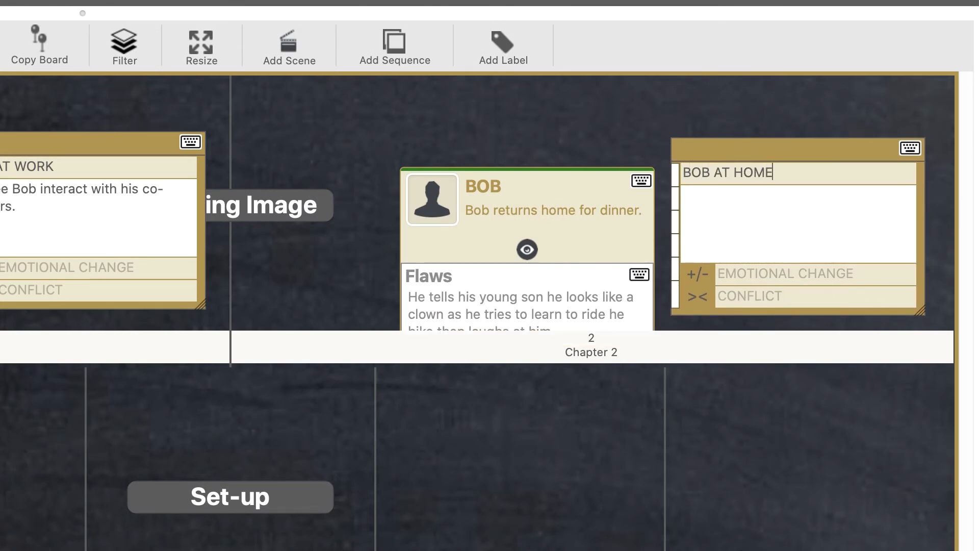
key(Tab)
text(Bob arrive)
text(s how)
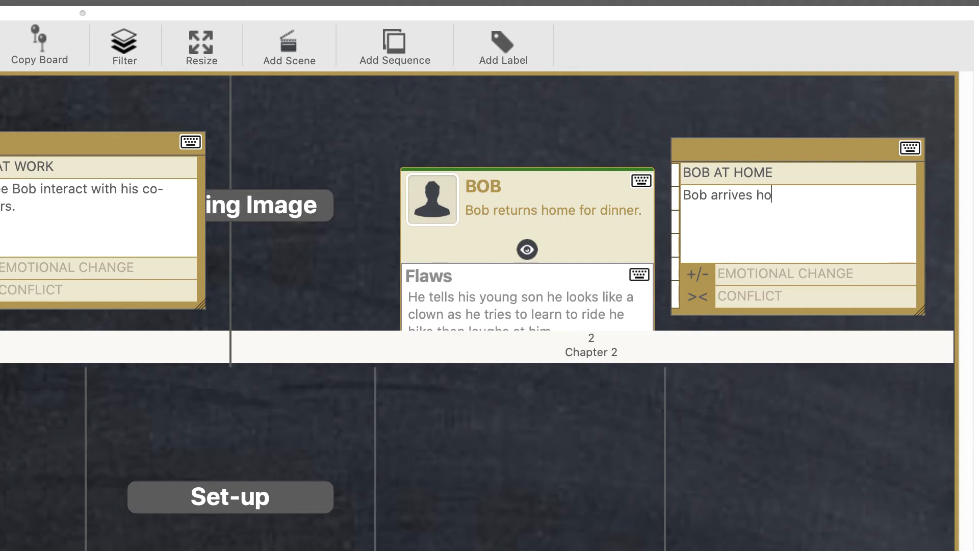
key(BackSpace)
text(me for supper.)
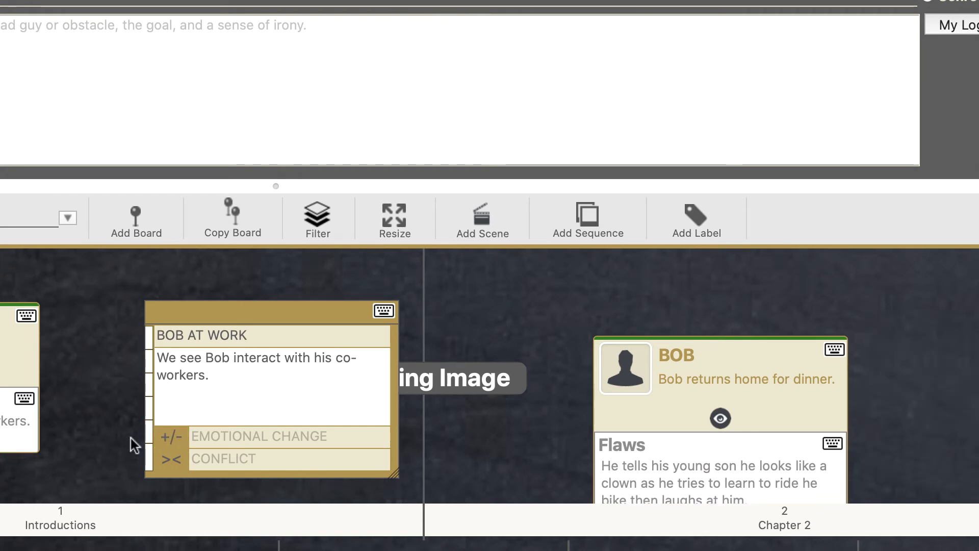
Step: Cycle the emotional change marker on the BOB AT WORK scene card and leave it set to green
click(175, 440)
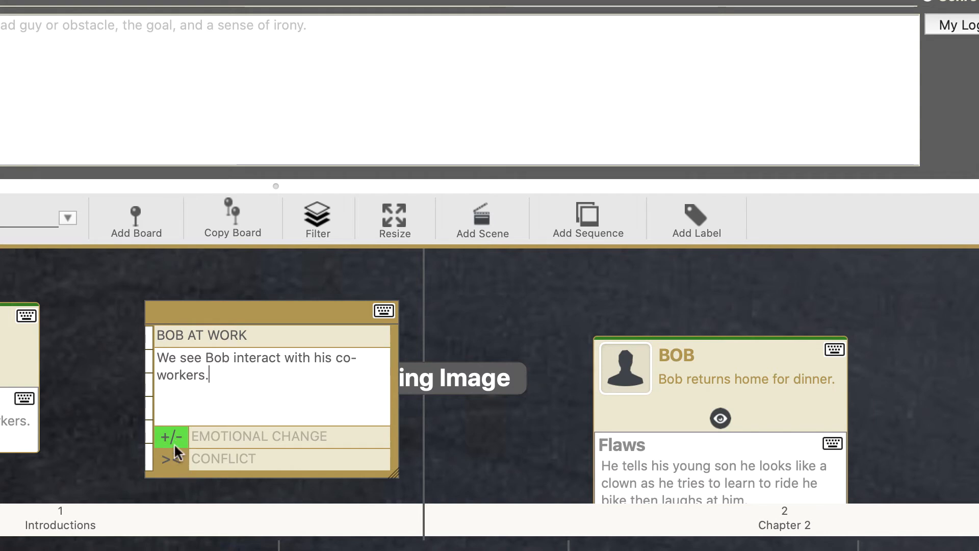
click(175, 444)
click(173, 433)
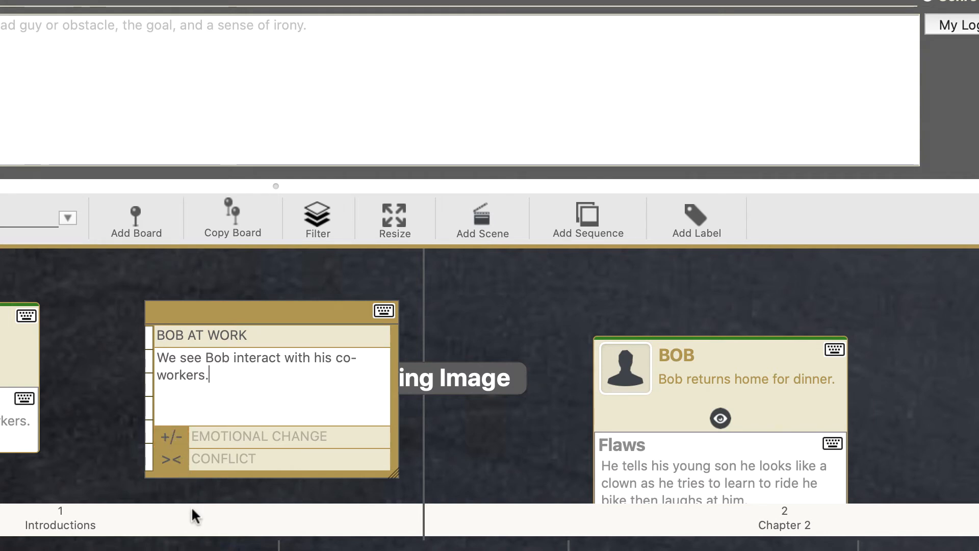
click(176, 438)
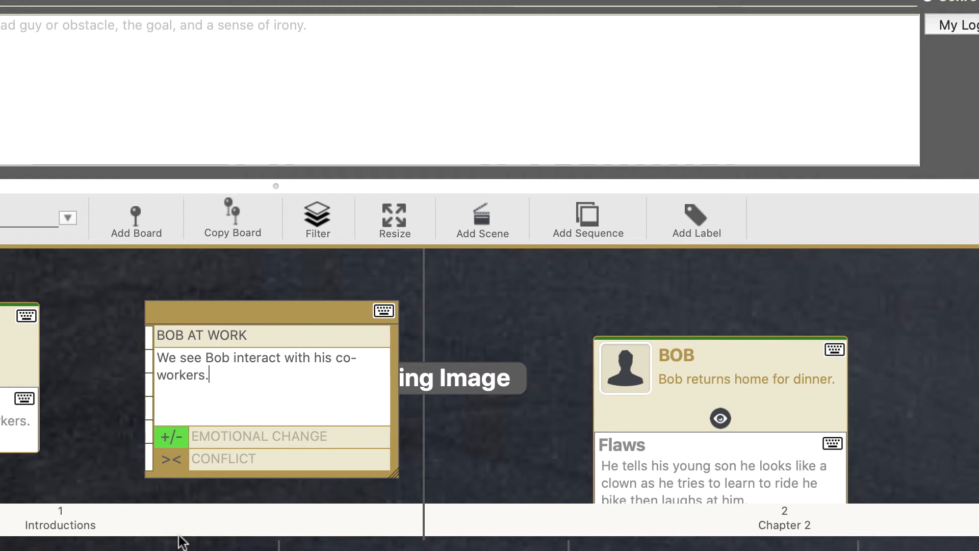
Step: Assign the Character A Arc color code to the first color slot of the BOB AT WORK scene card
click(149, 334)
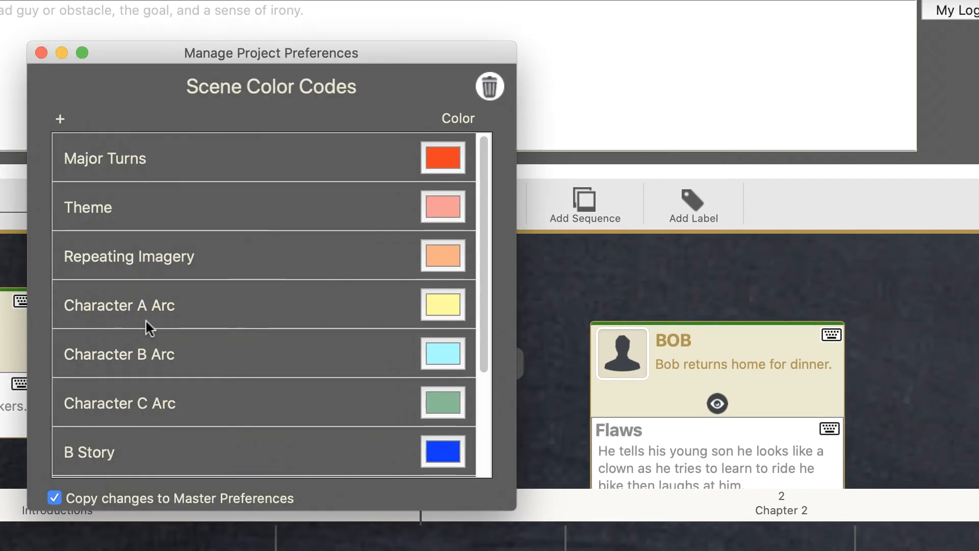
drag(160, 50, 607, 83)
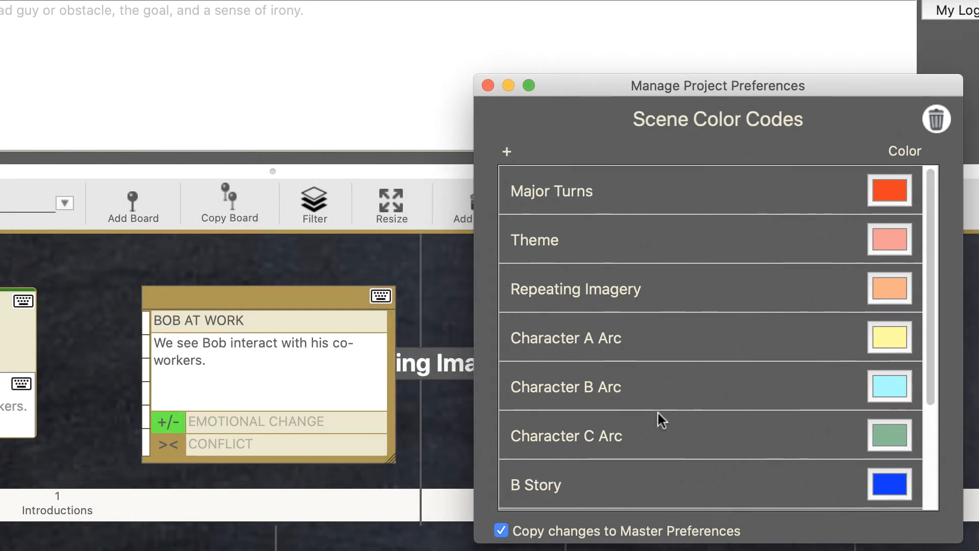
drag(683, 337, 142, 329)
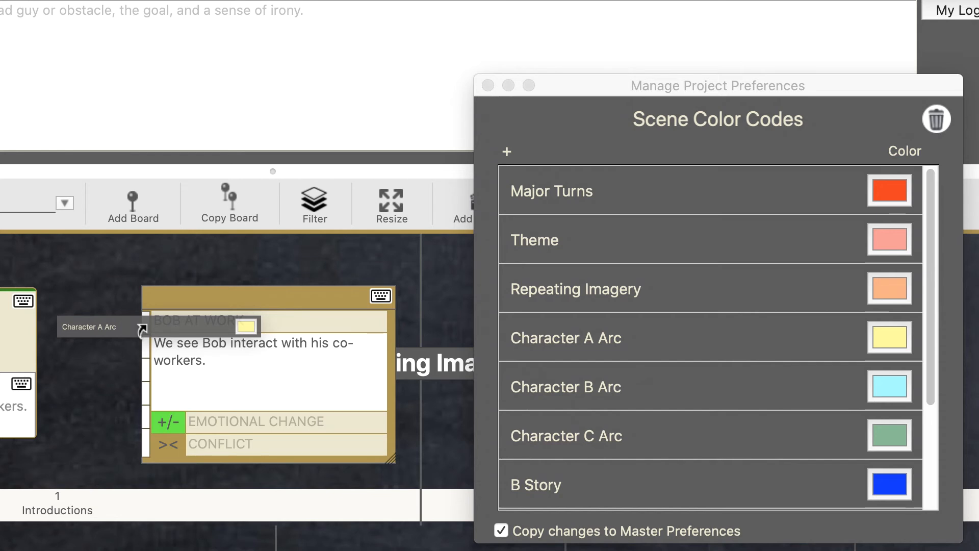
drag(142, 329, 145, 322)
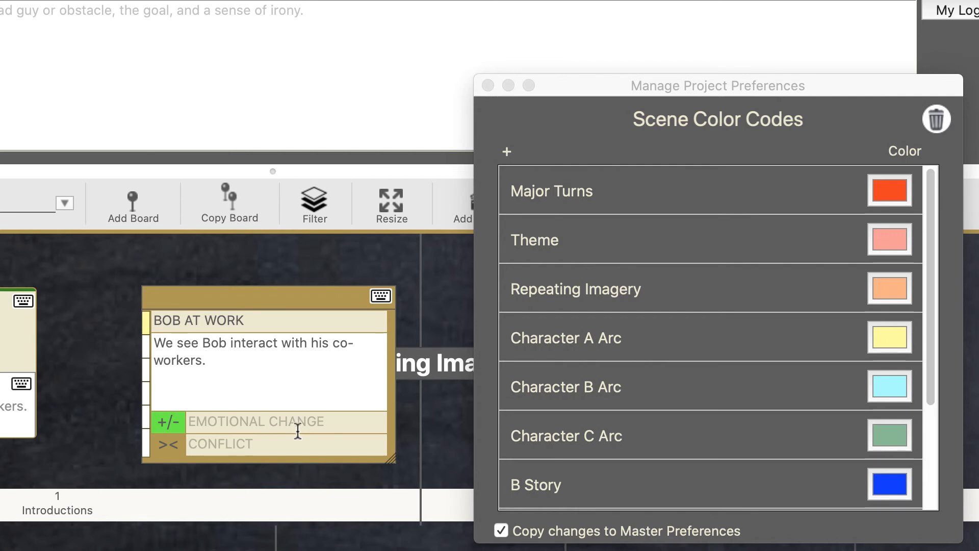
click(489, 85)
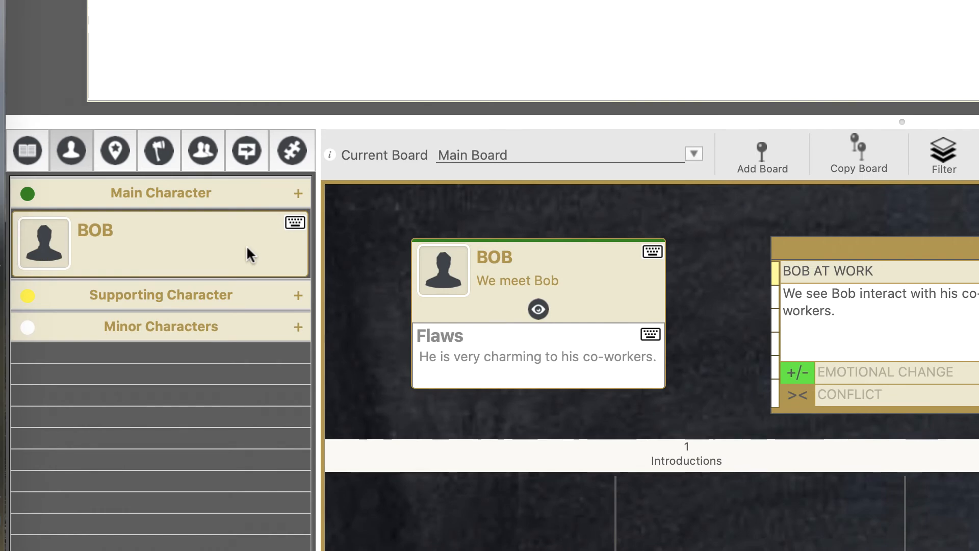
Step: Link the BOB character to the BOB AT WORK scene, and check his Main Board appearances in his character details
drag(249, 254, 921, 253)
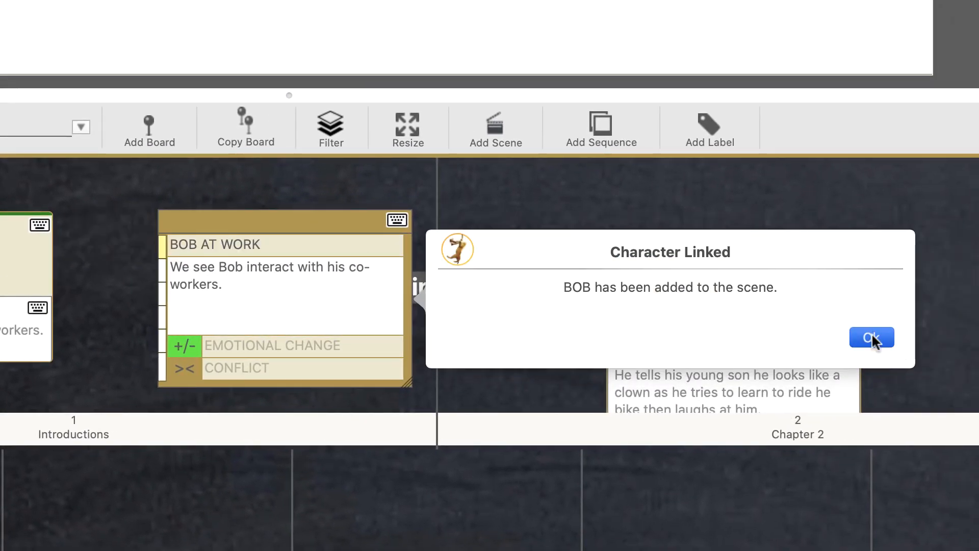
click(872, 337)
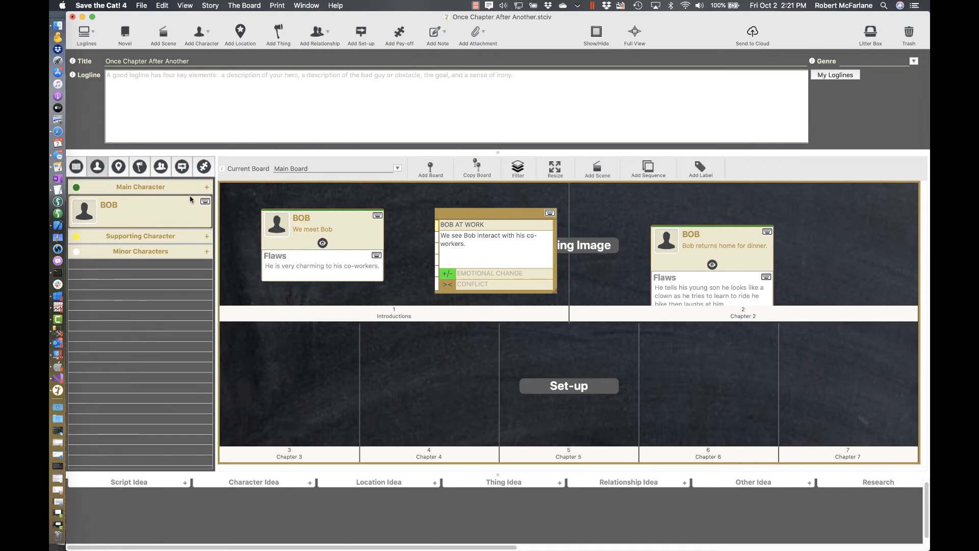
click(204, 201)
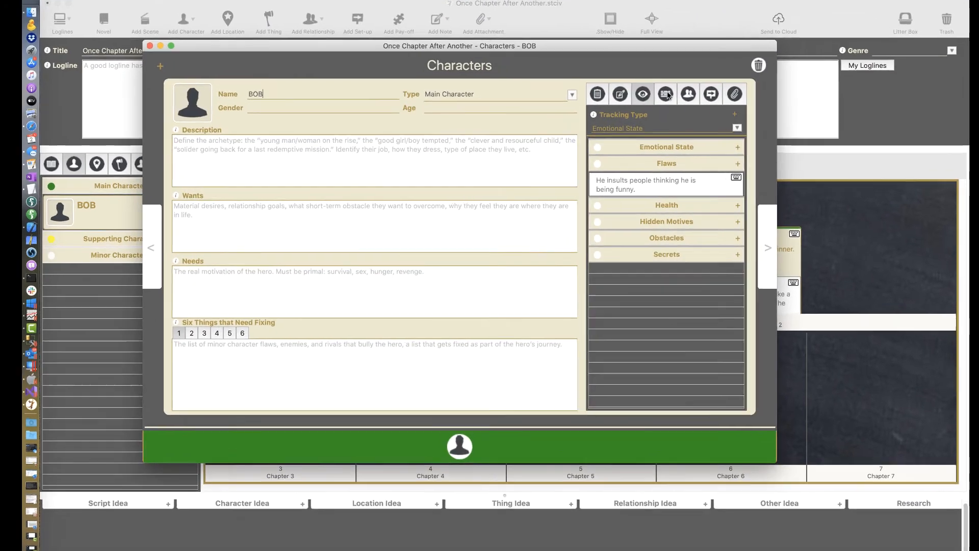
click(648, 101)
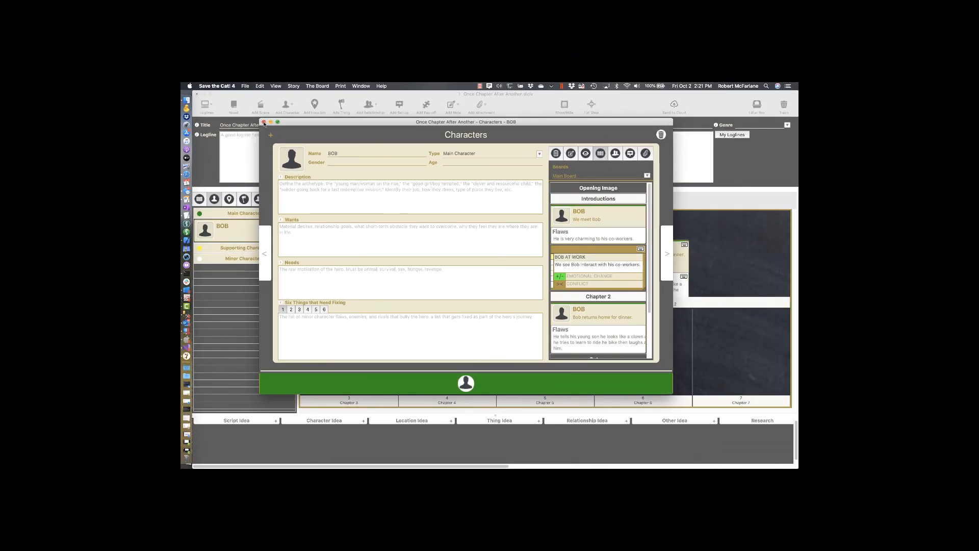
click(264, 123)
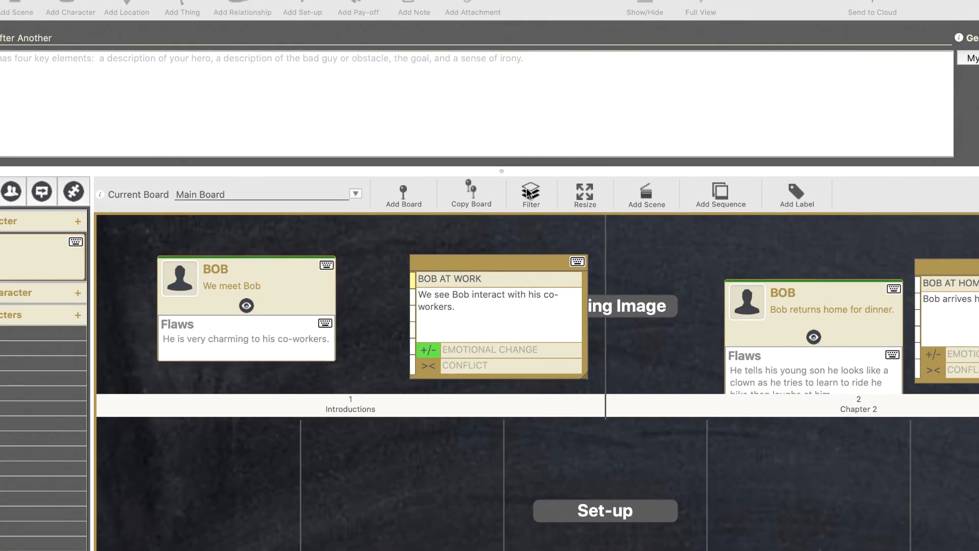
Step: Filter the board to show only BOB's items, and restore the filter to show everything
click(511, 201)
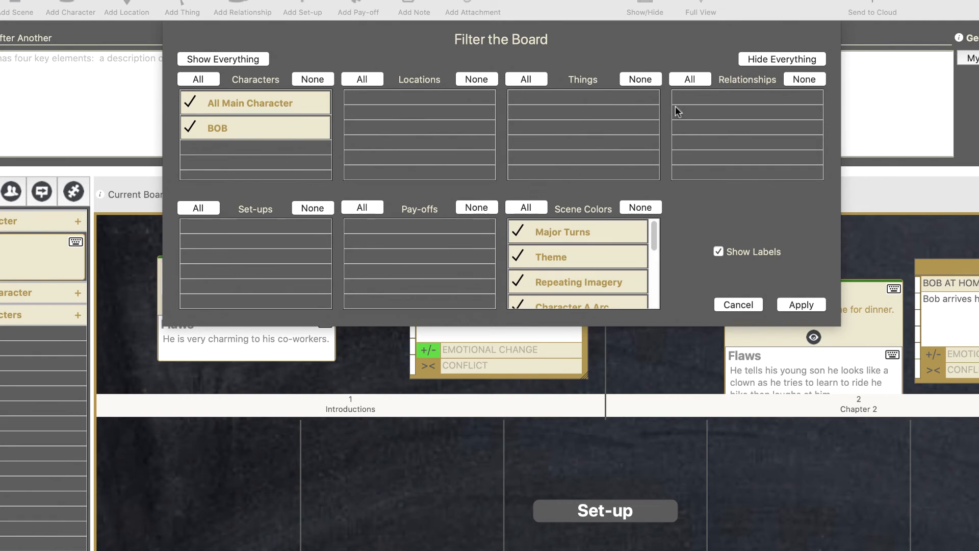
click(778, 59)
click(244, 129)
click(803, 304)
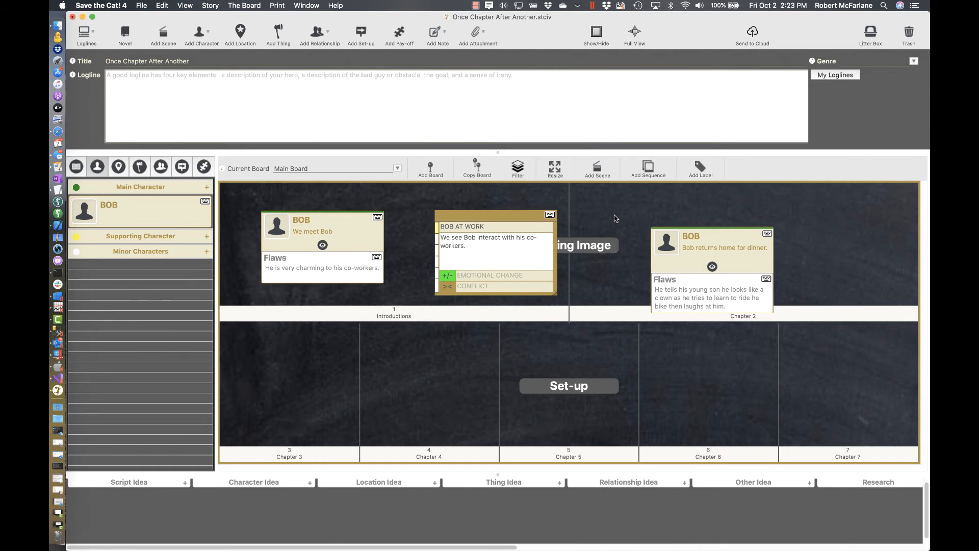
click(517, 167)
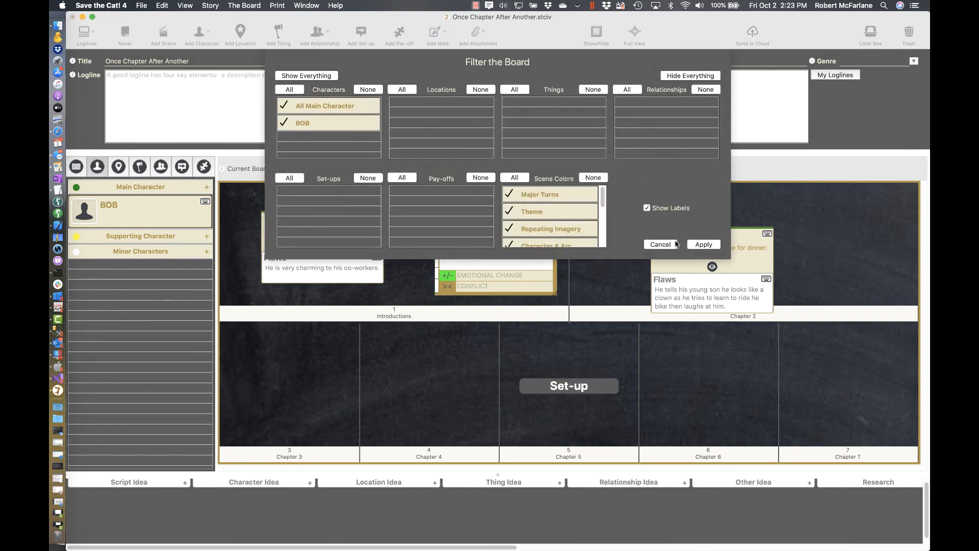
click(675, 245)
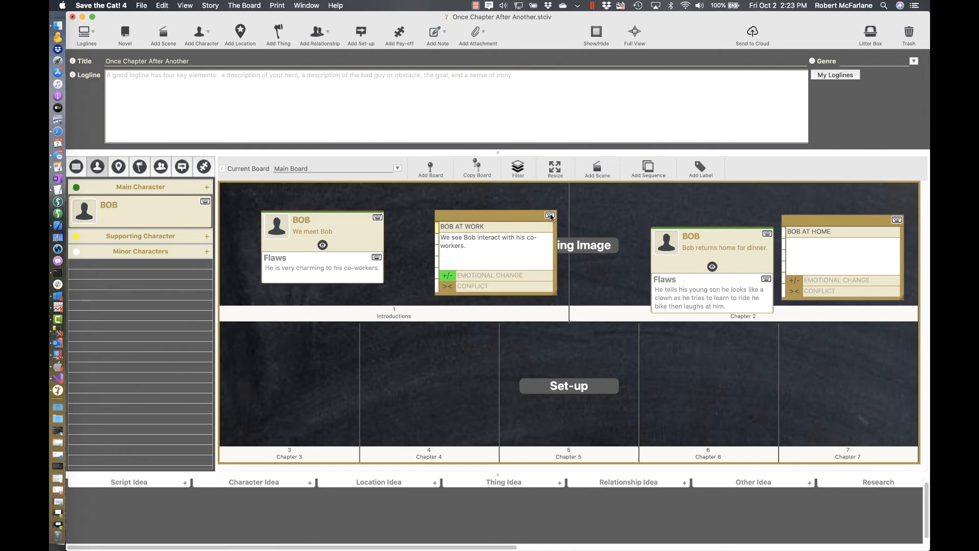
Step: View the BOB AT WORK scene's details with an enlarged window and writing area, and close the scene
click(550, 216)
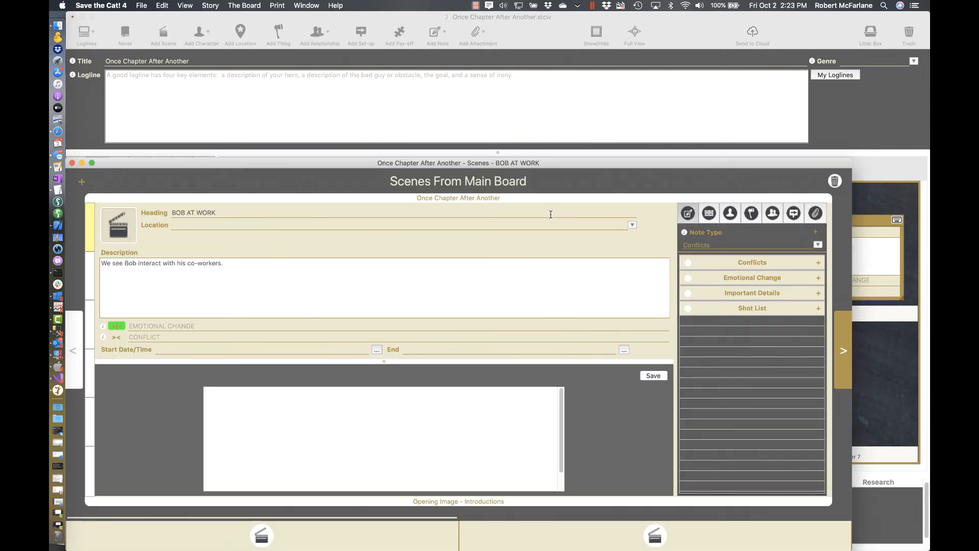
drag(567, 166, 581, 28)
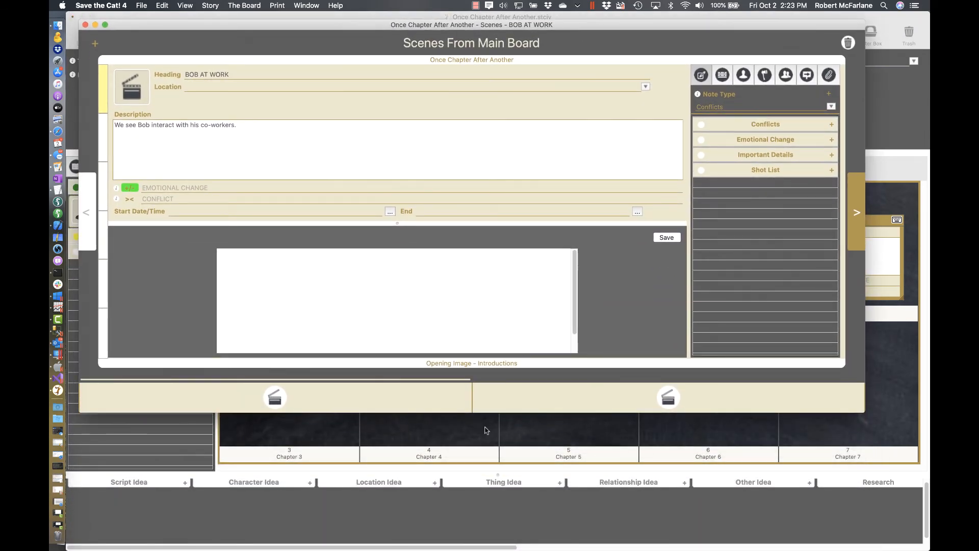
drag(482, 414, 483, 539)
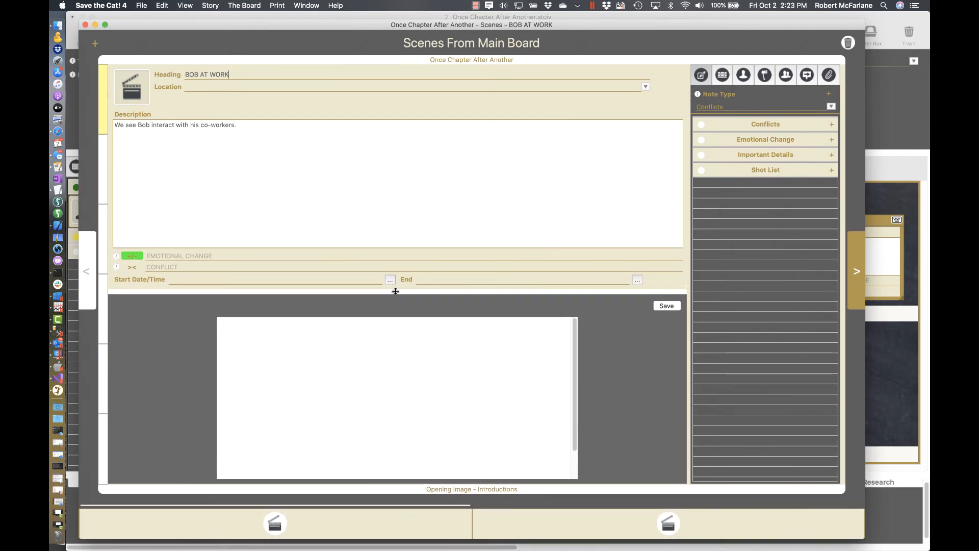
drag(396, 289, 398, 198)
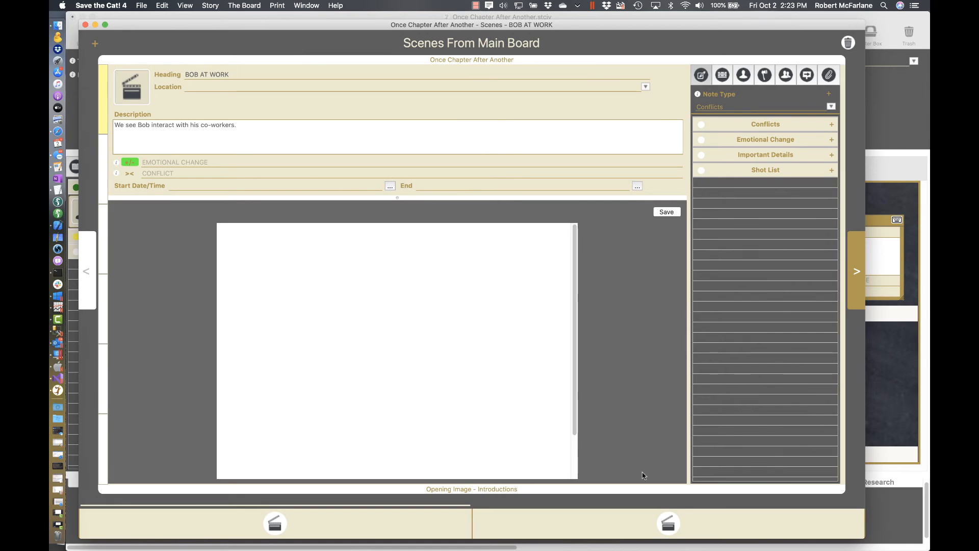
mouse_move(628, 519)
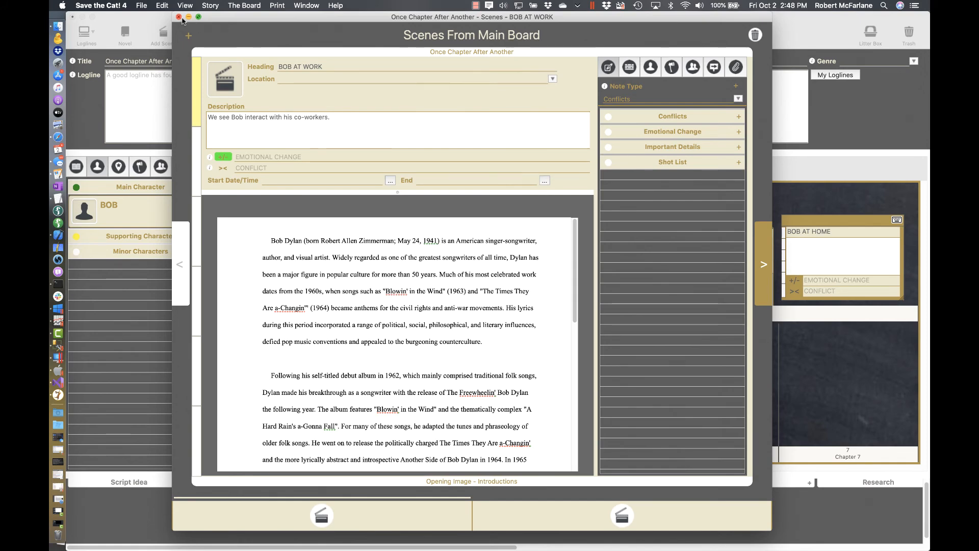
click(178, 17)
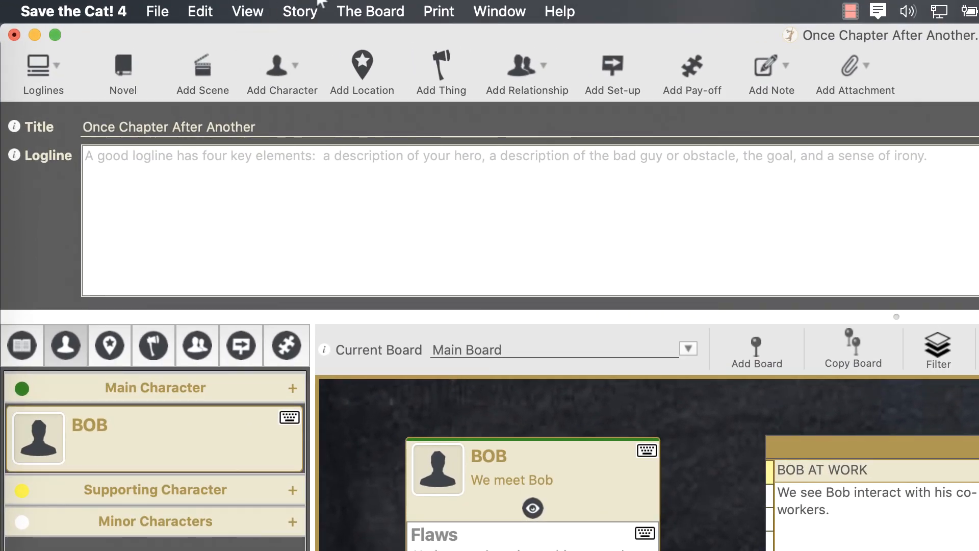
Step: Export the story to Word as Once Chapter After Another.doc on the Desktop
click(294, 15)
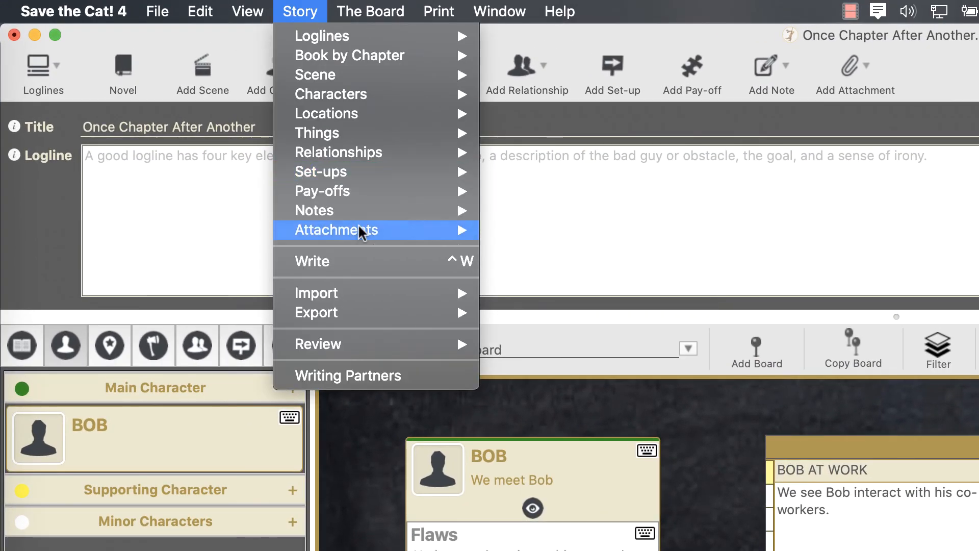
mouse_move(394, 316)
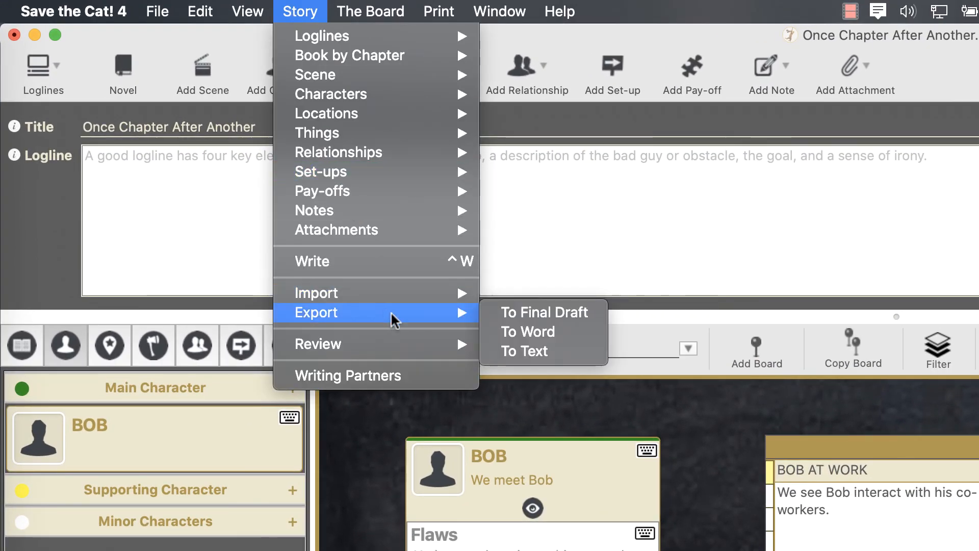
click(597, 331)
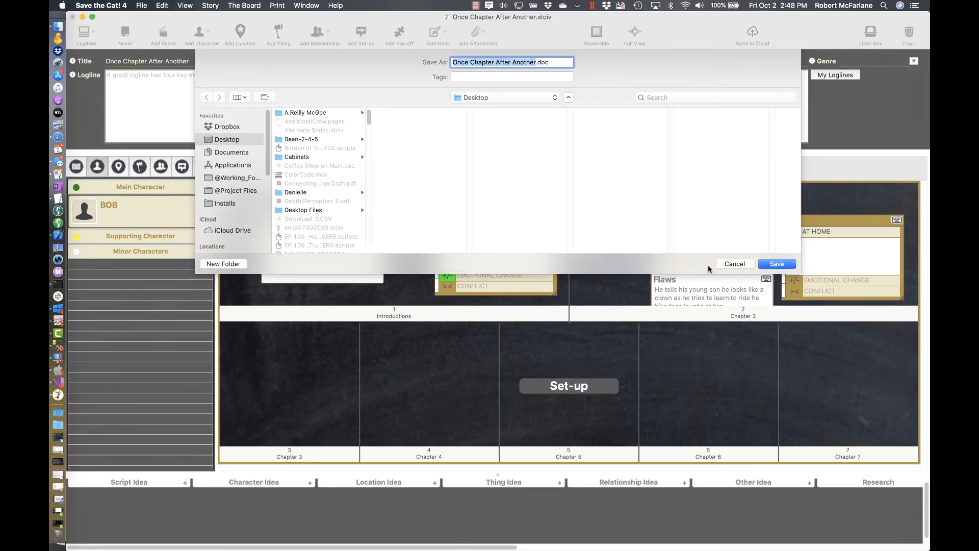
click(799, 264)
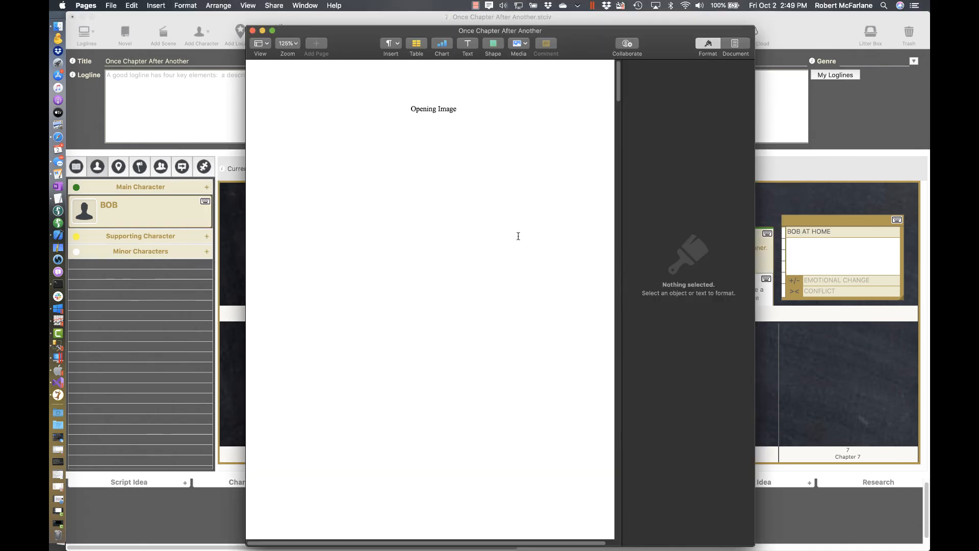
Step: Read through the exported document in Pages, checking its section headings, chapter headings and manuscript text, and close it
scroll(519, 237, down, 10)
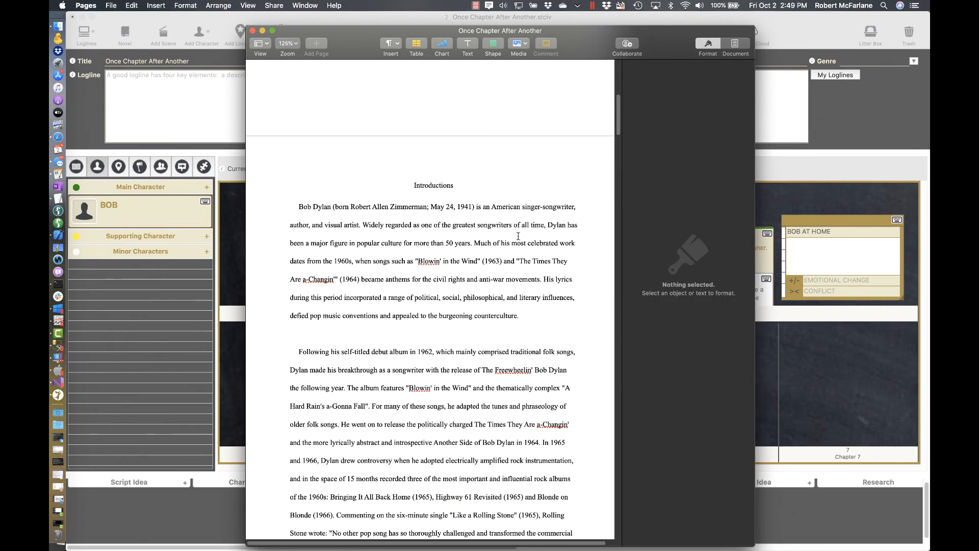
scroll(518, 236, down, 3)
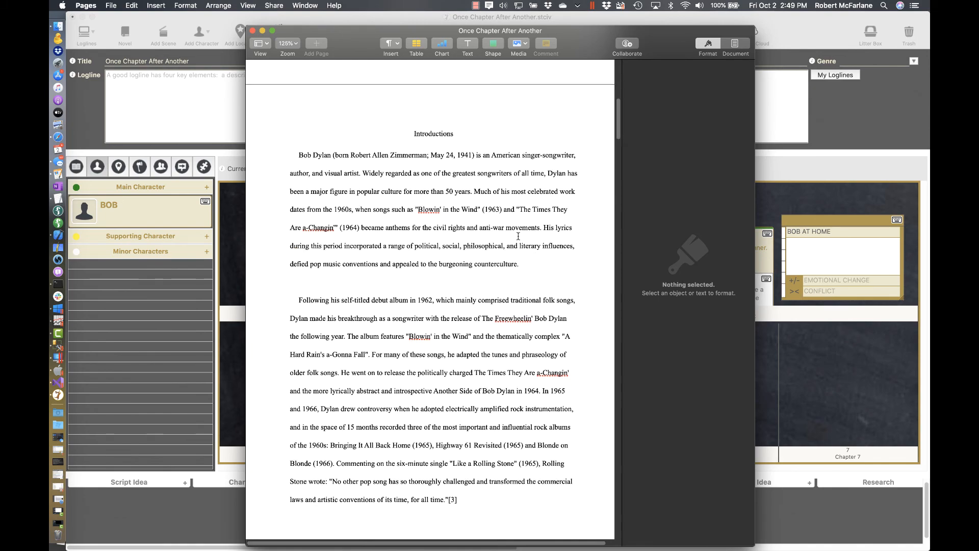
scroll(518, 236, down, 20)
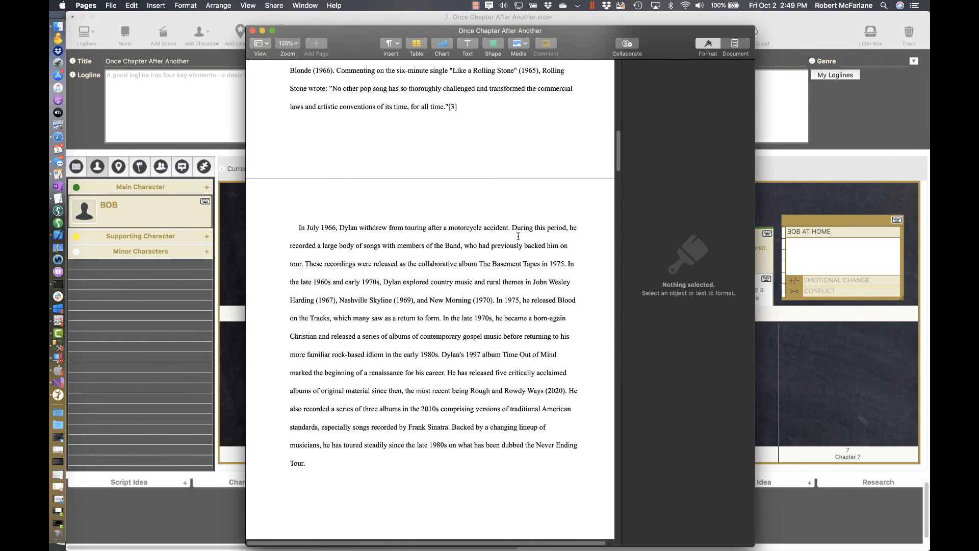
scroll(518, 236, down, 2)
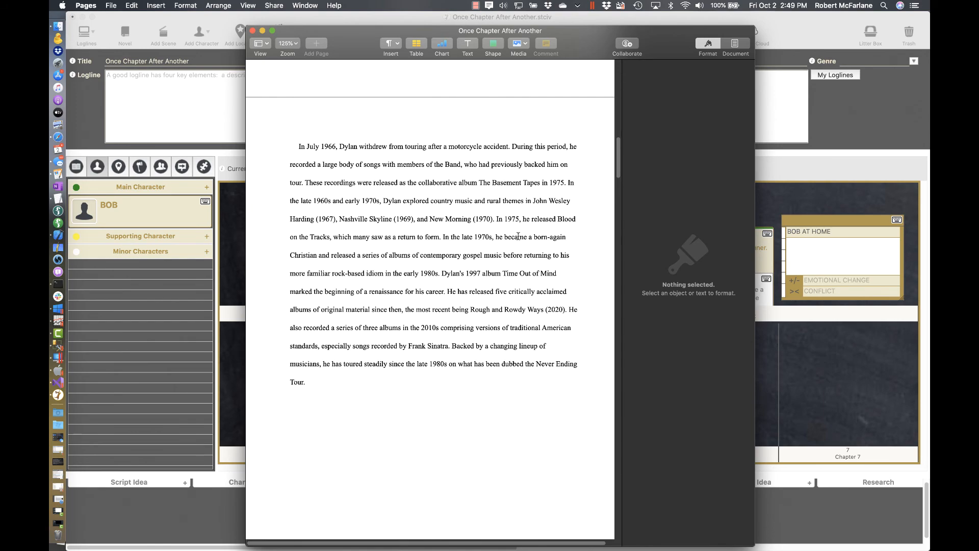
scroll(519, 236, down, 15)
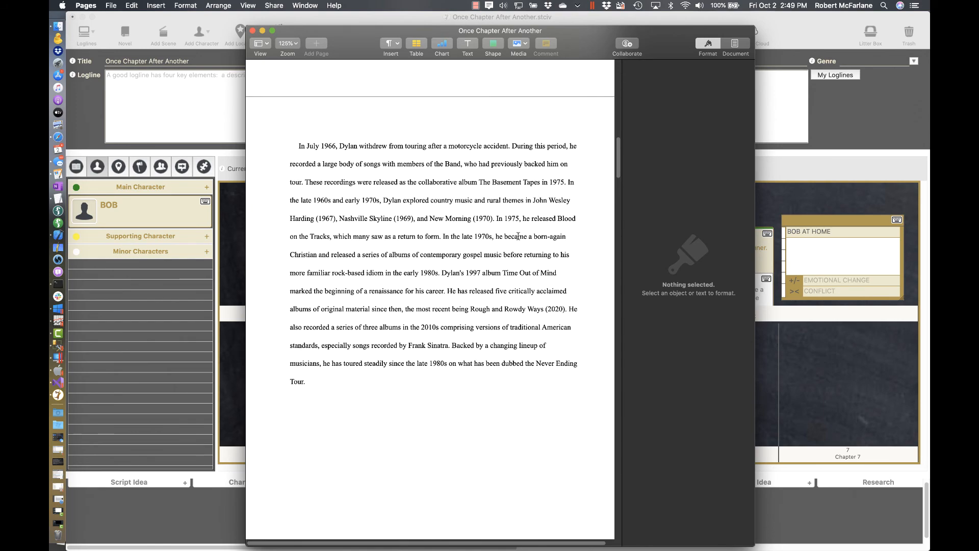
scroll(518, 237, down, 15)
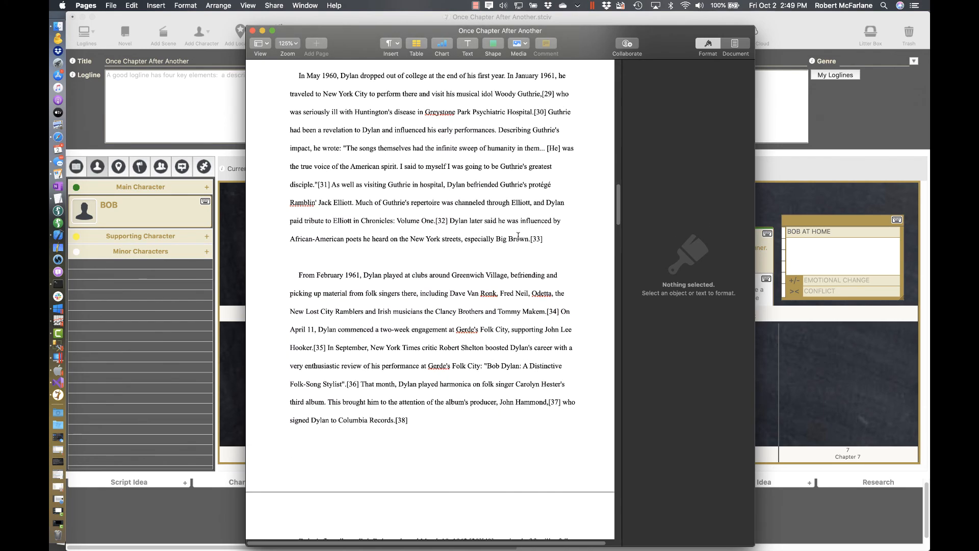
scroll(518, 236, down, 15)
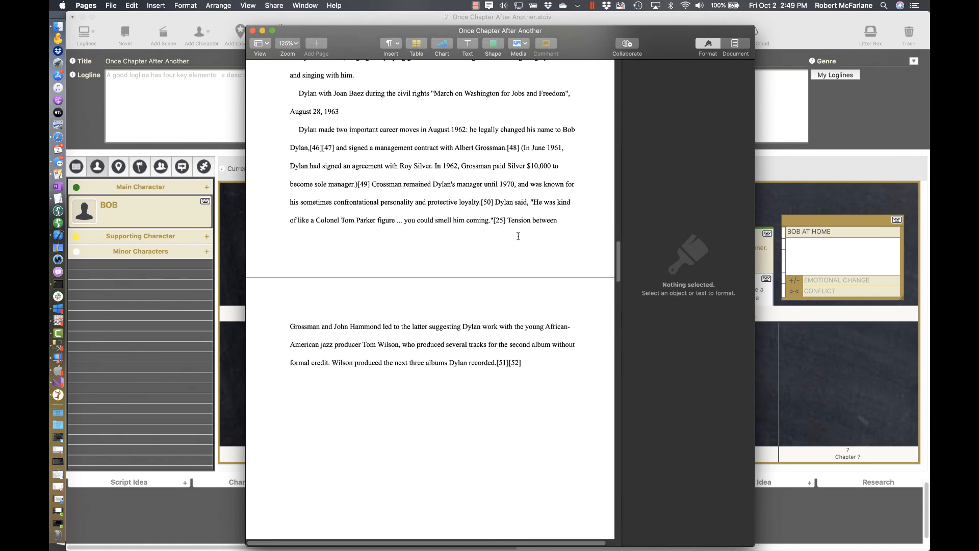
scroll(514, 236, down, 1)
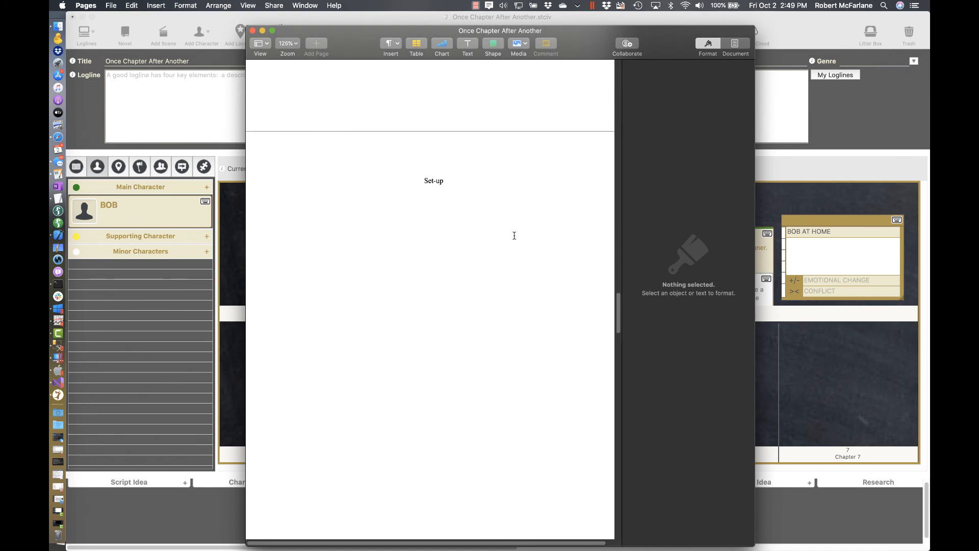
scroll(515, 236, down, 20)
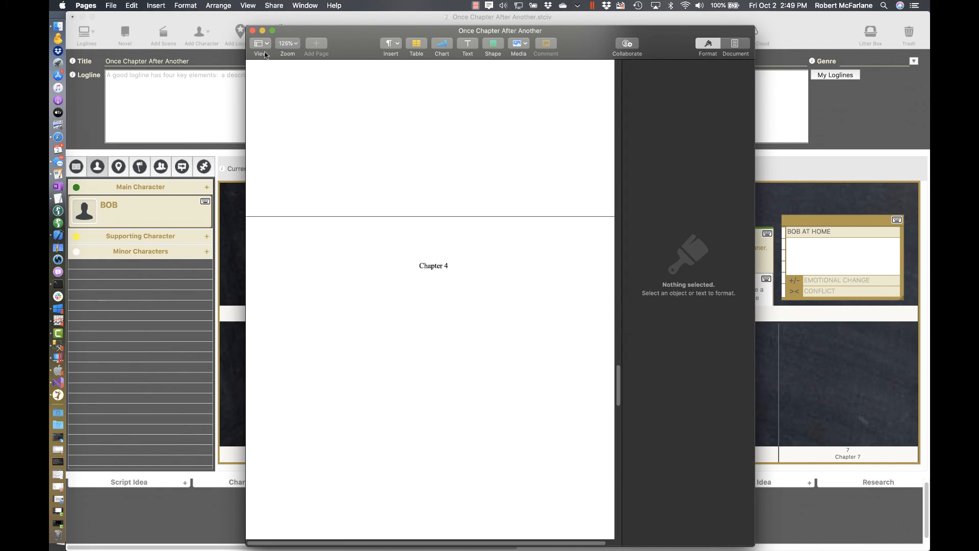
click(253, 31)
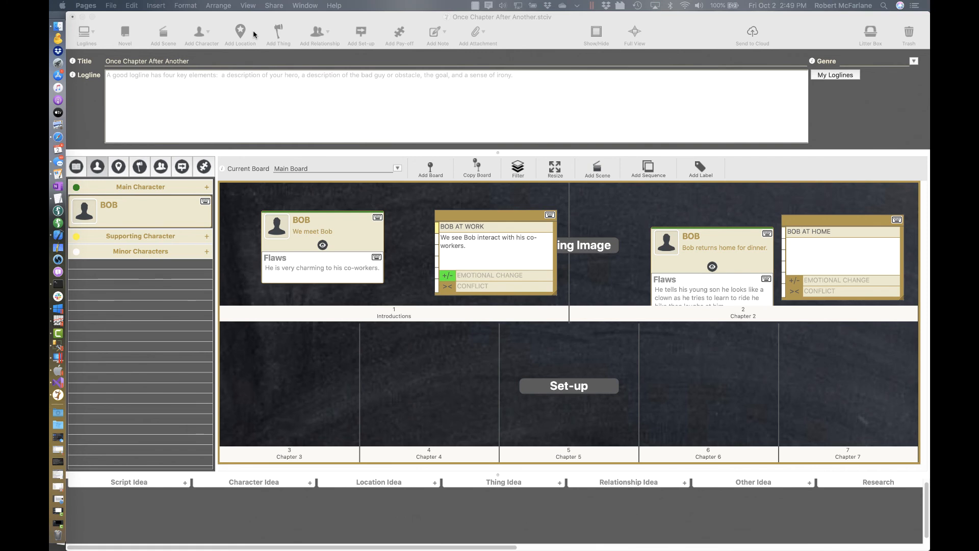
Step: Switch back to Save the Cat! 4 and check the Use Single Document for Word Processing option in the project's preference settings
click(416, 216)
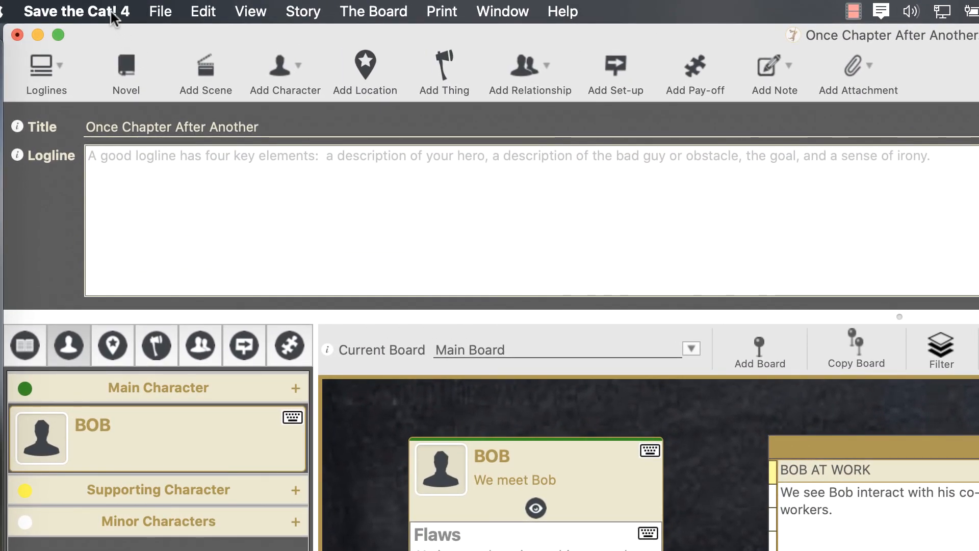
click(115, 15)
mouse_move(142, 131)
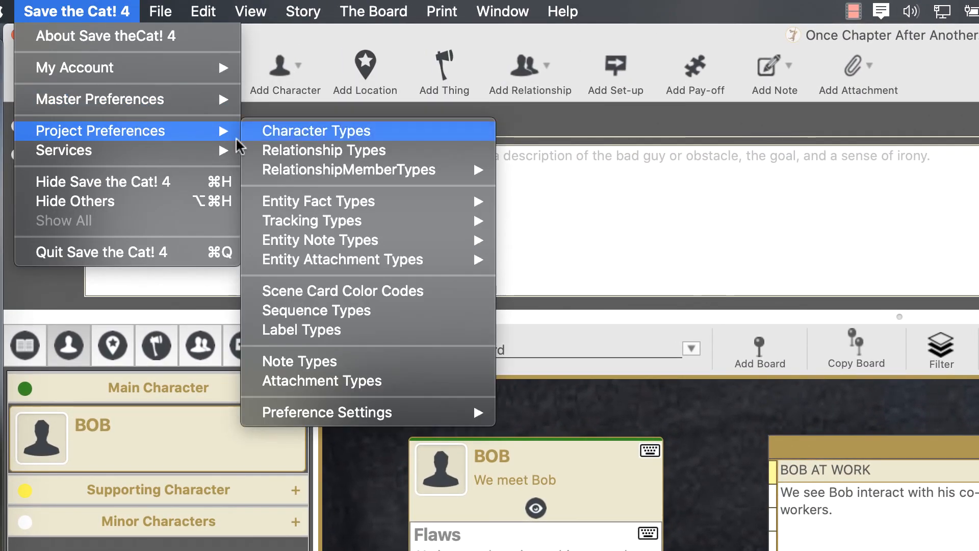
mouse_move(433, 416)
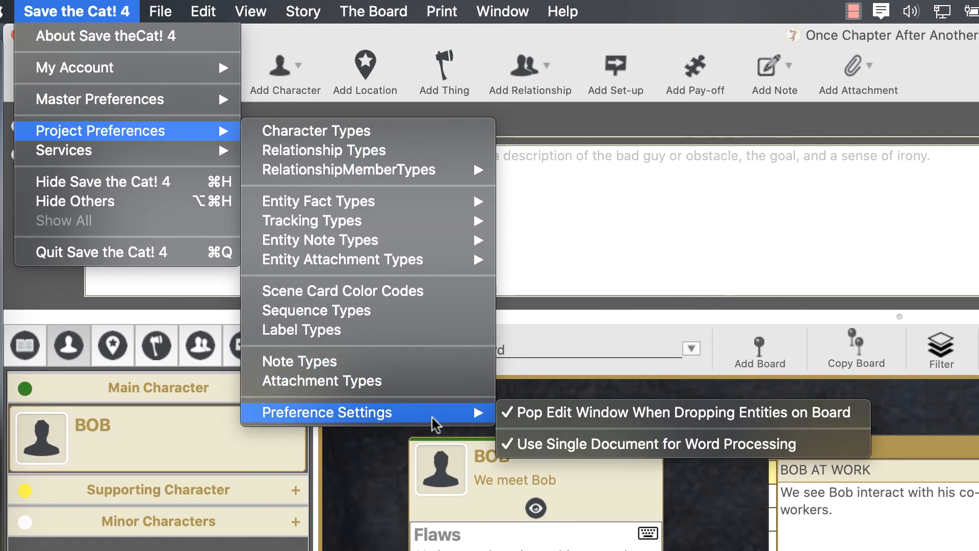
click(824, 445)
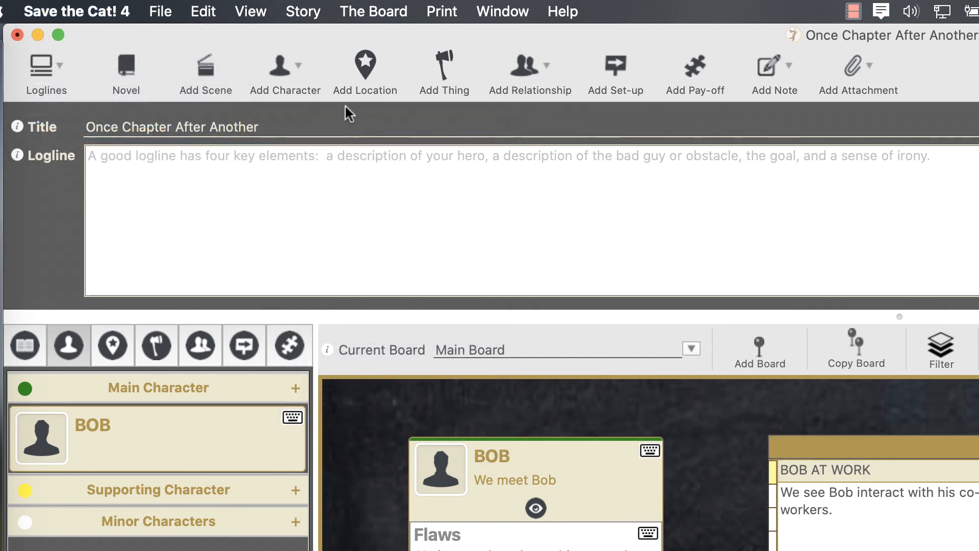
Step: Open the story for writing and convert its sections, chapters and scene manuscripts into a single document
click(303, 11)
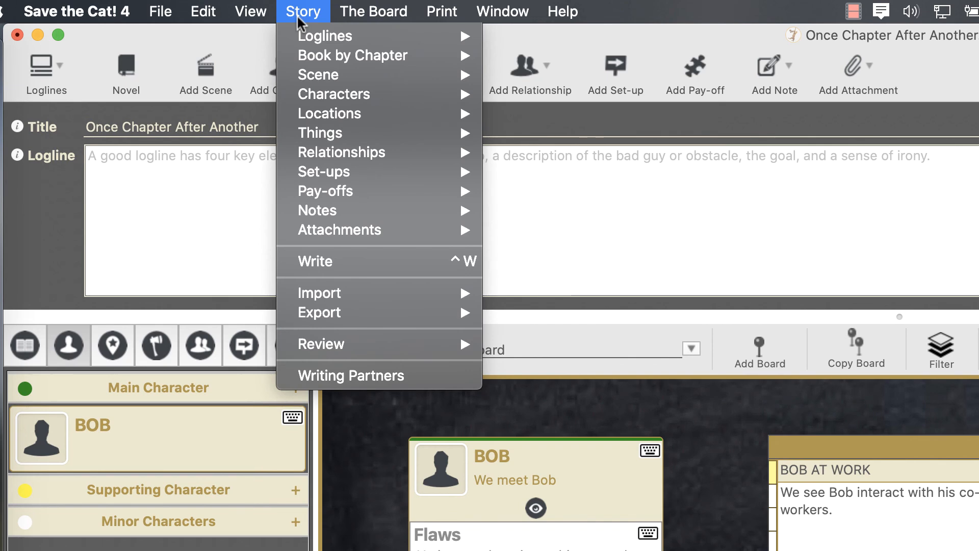
click(376, 261)
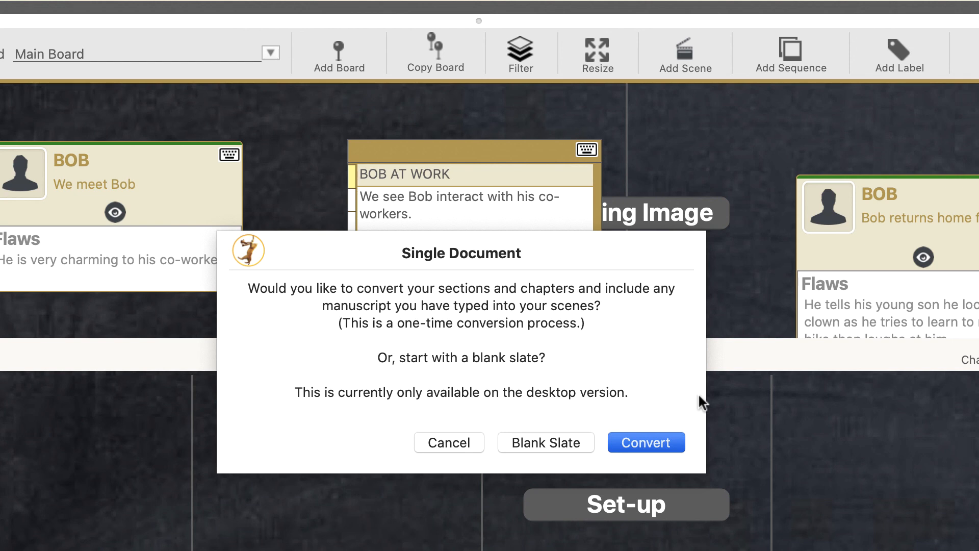
click(646, 442)
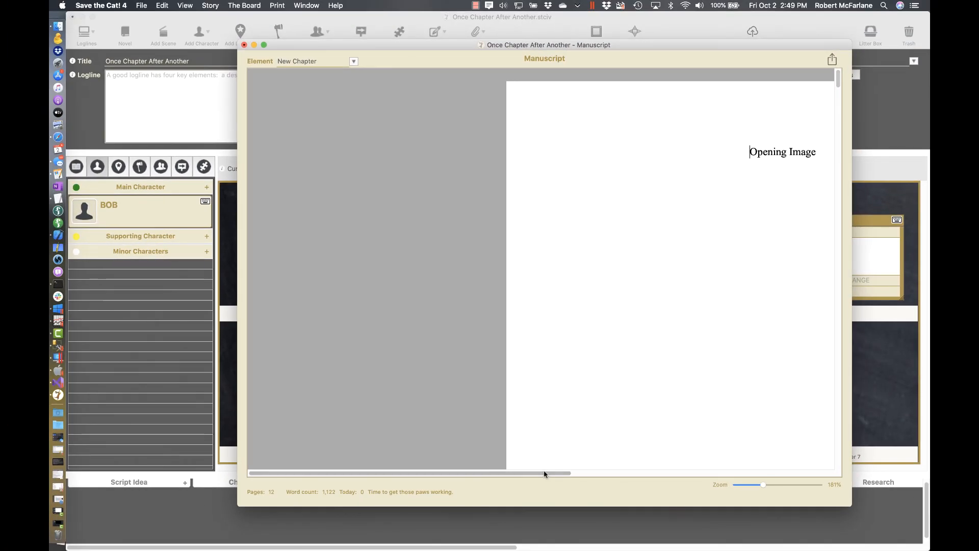
Step: Examine the converted manuscript's pages, checking how the section headings, chapter headings and scene text are laid out
drag(550, 518, 685, 535)
drag(654, 489, 669, 485)
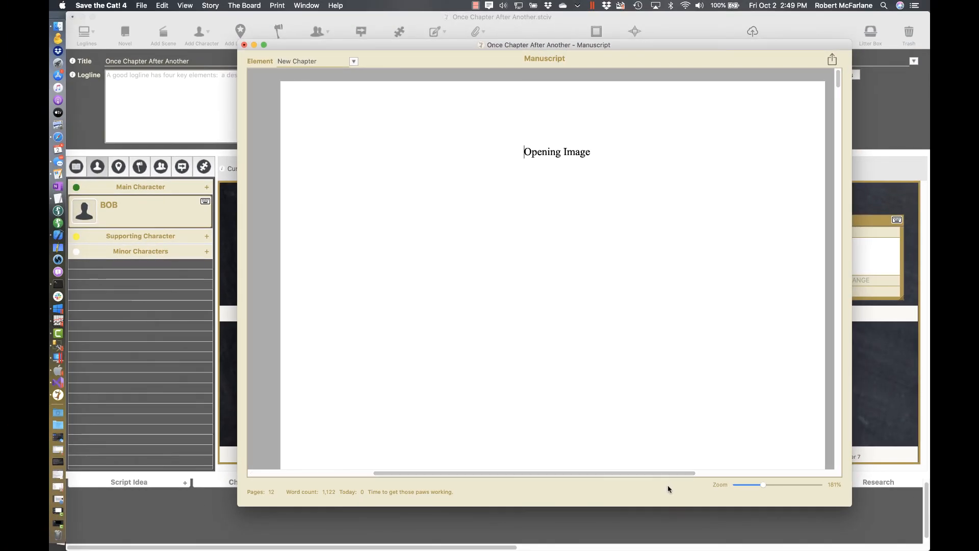
scroll(667, 321, down, 3)
scroll(666, 317, down, 10)
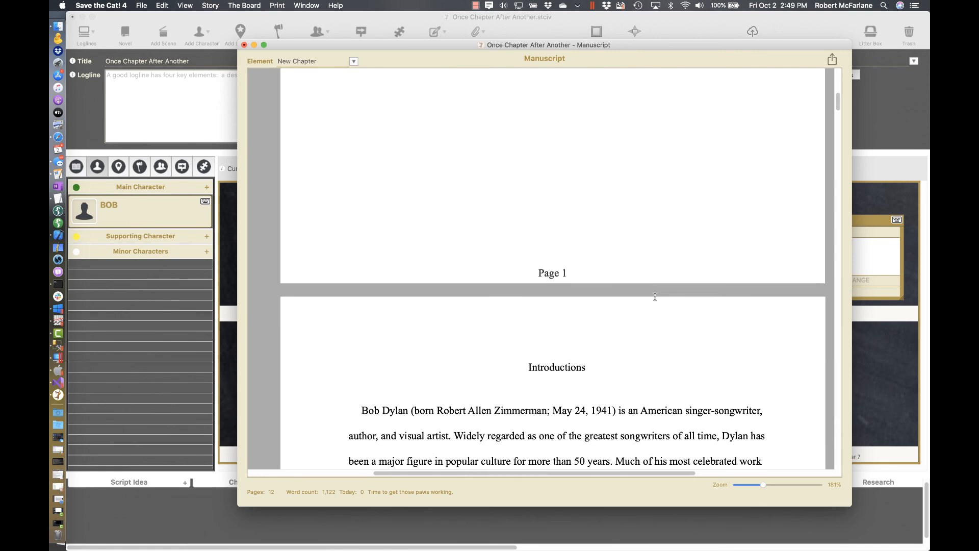
scroll(655, 297, down, 15)
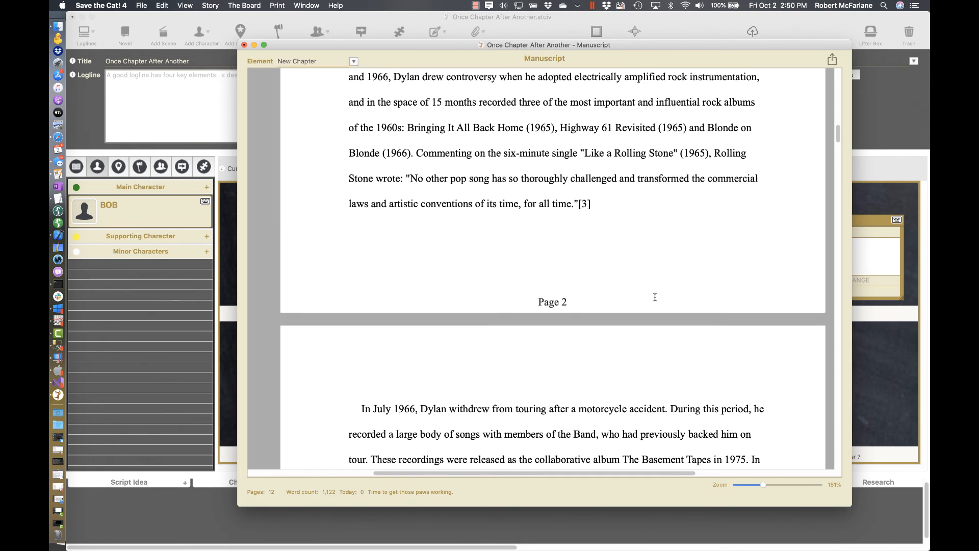
scroll(655, 297, down, 20)
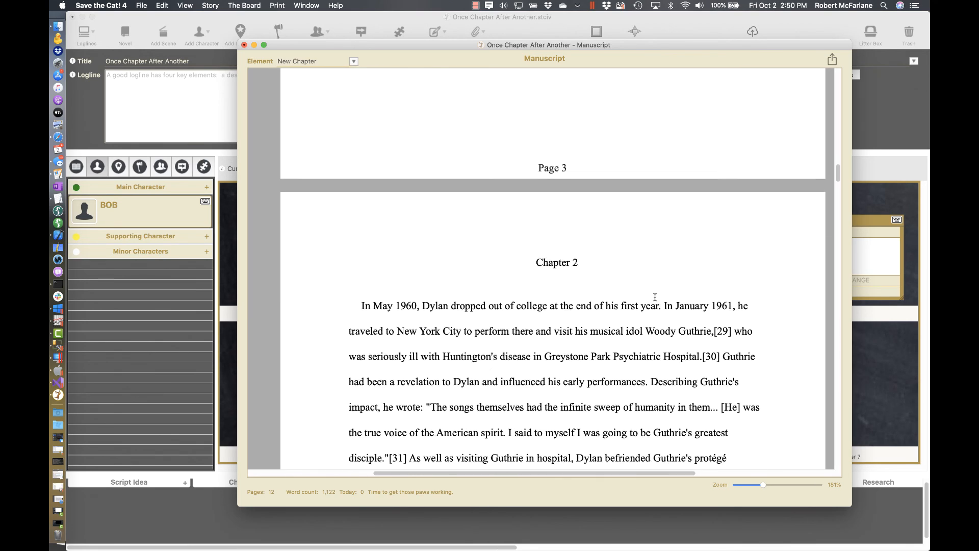
scroll(655, 298, down, 20)
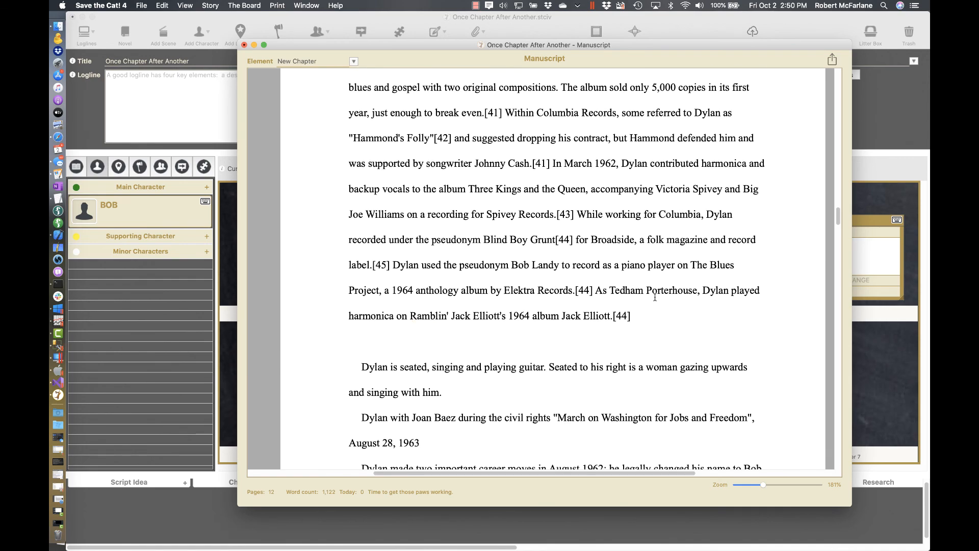
scroll(655, 300, down, 20)
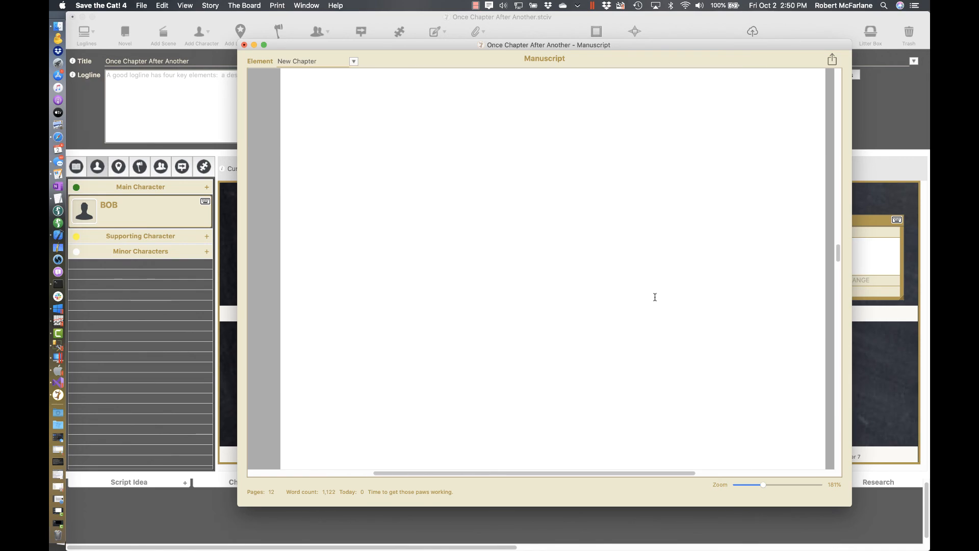
scroll(655, 297, down, 5)
scroll(655, 297, down, 12)
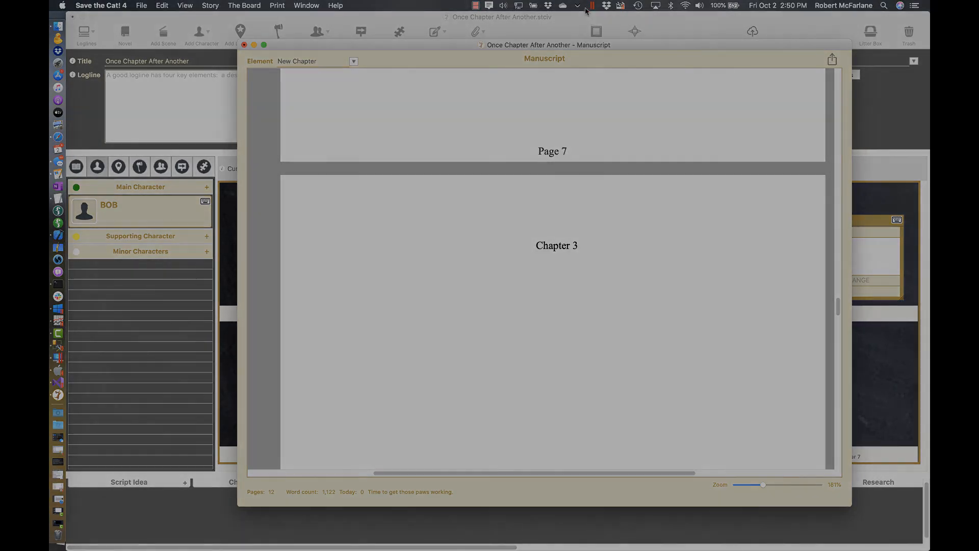
click(476, 5)
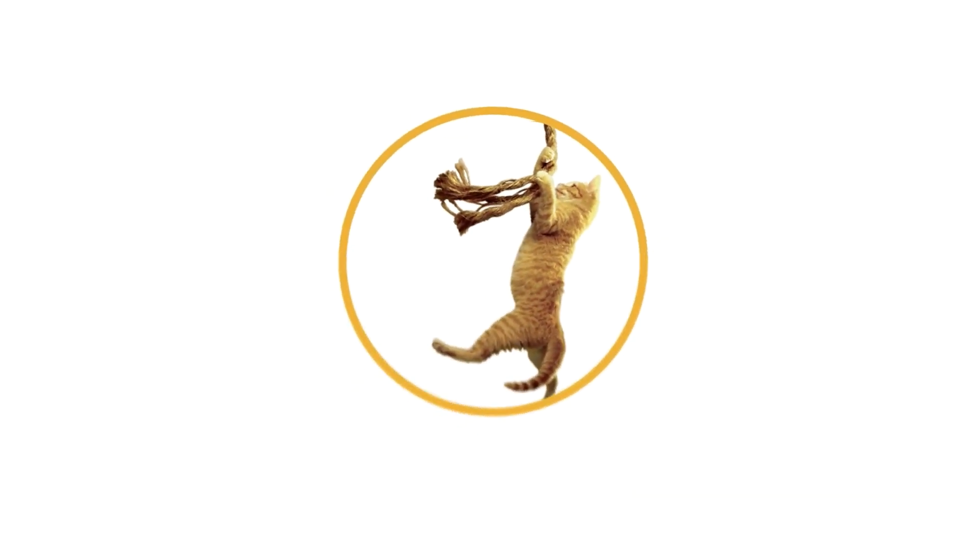